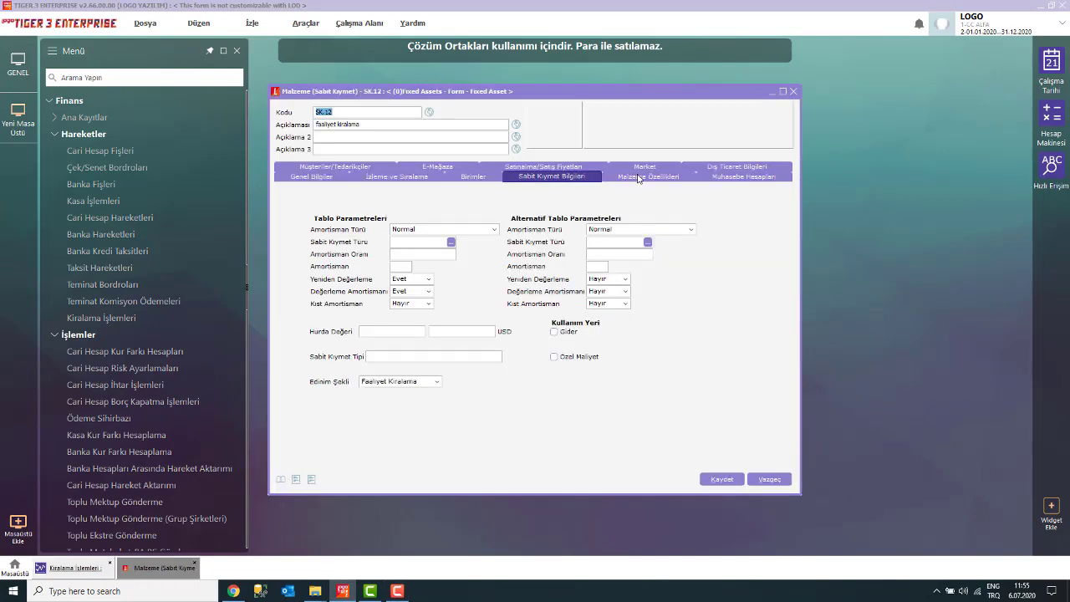
# Step: Set the acquisition type (Edinim Şekli) of fixed asset SK.12 to Faaliyet Kiralama and save the asset card
pyautogui.click(417, 383)
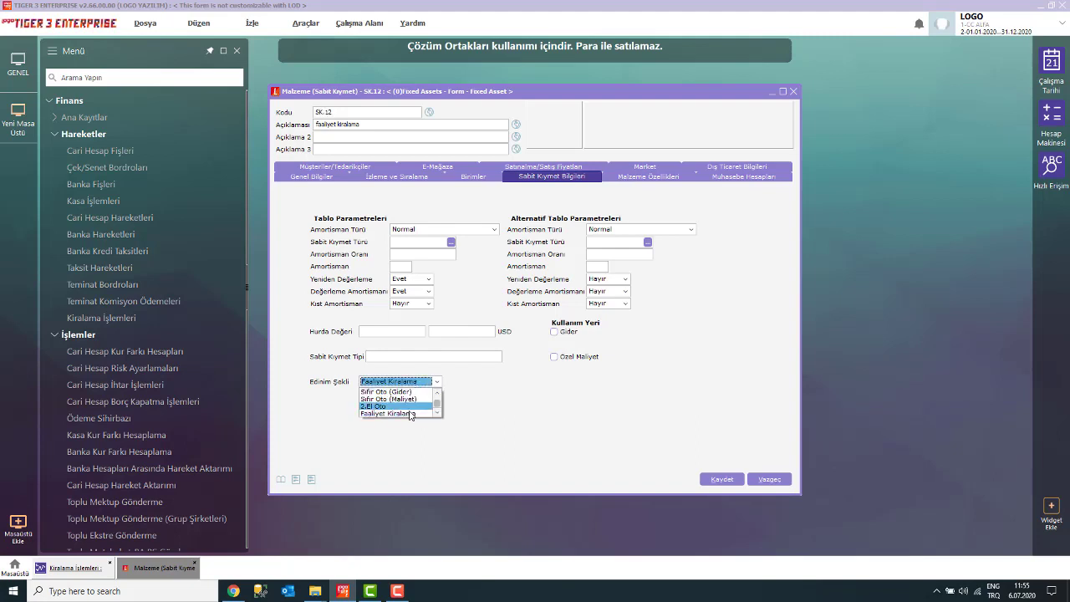
pyautogui.click(549, 414)
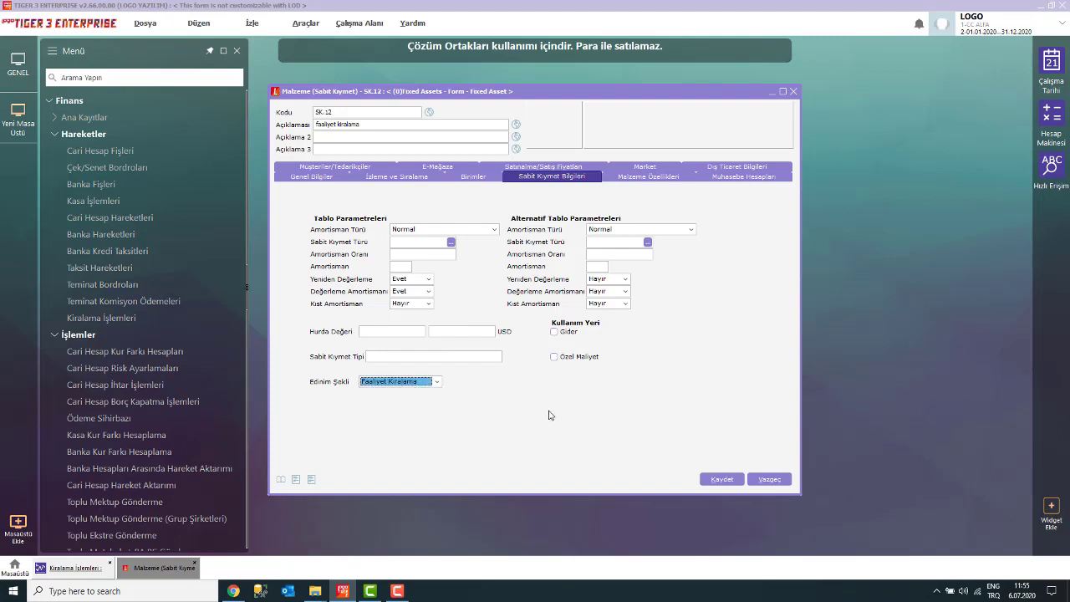
pyautogui.click(721, 479)
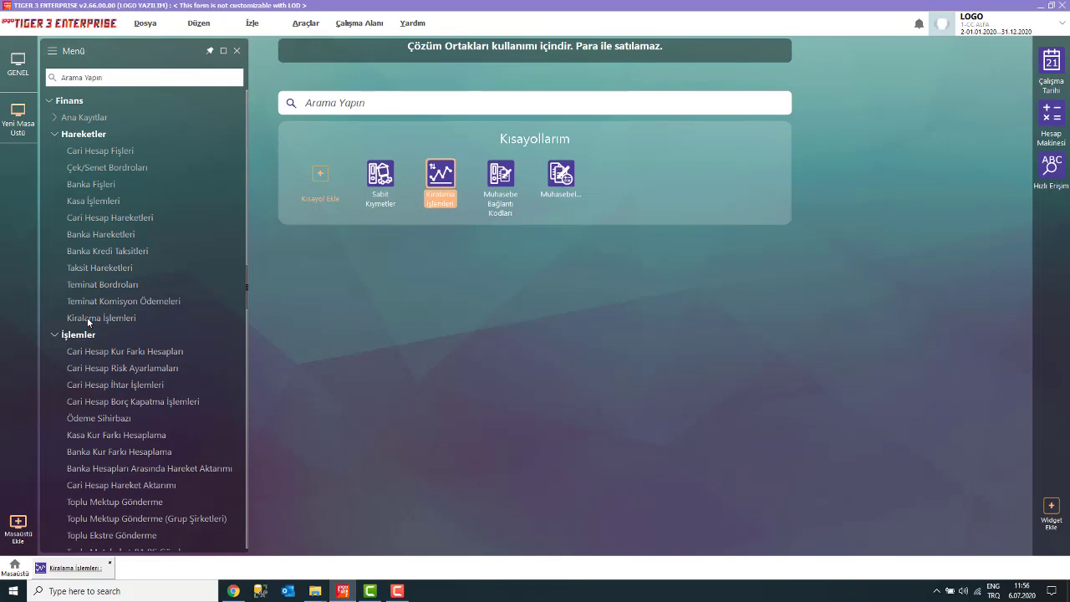
# Step: Review the entries under Kiralama in the accounting connection codes (Muhasebe Bağlantı Kodları), and close the list
pyautogui.click(499, 188)
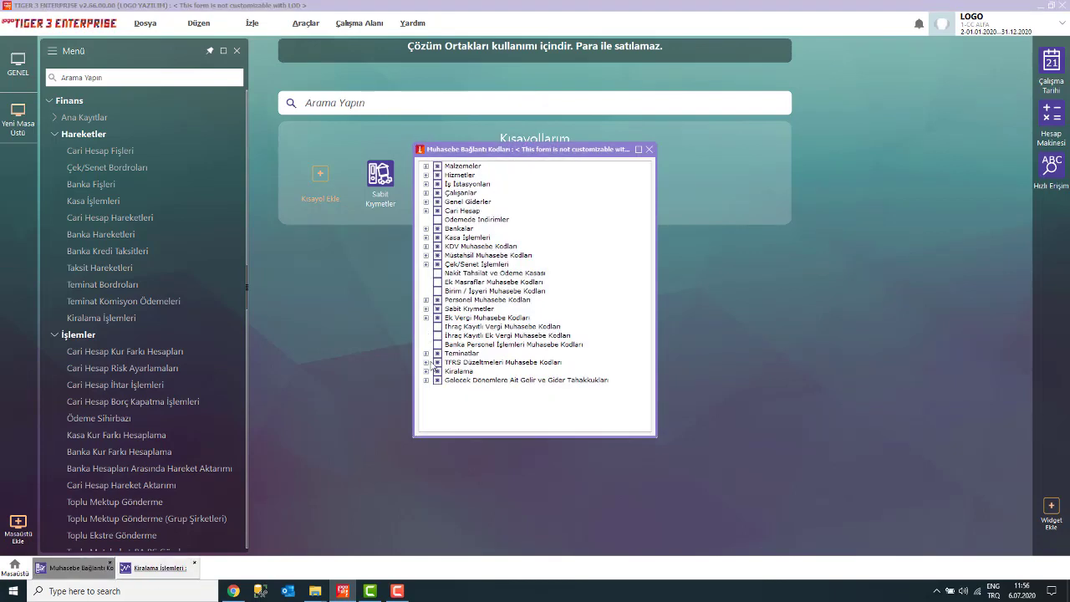
pyautogui.click(426, 372)
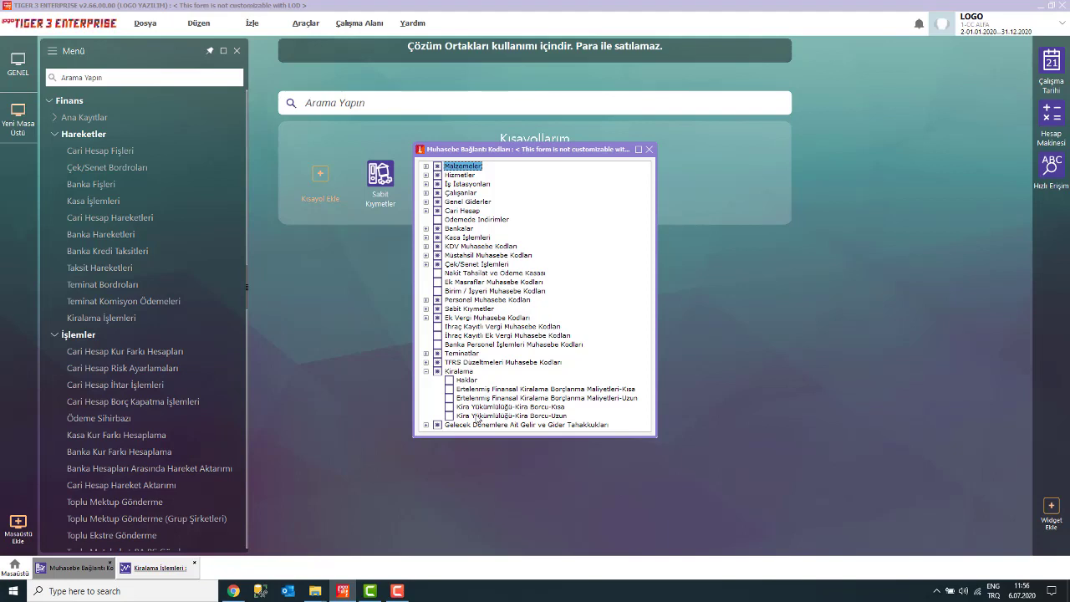
pyautogui.click(649, 150)
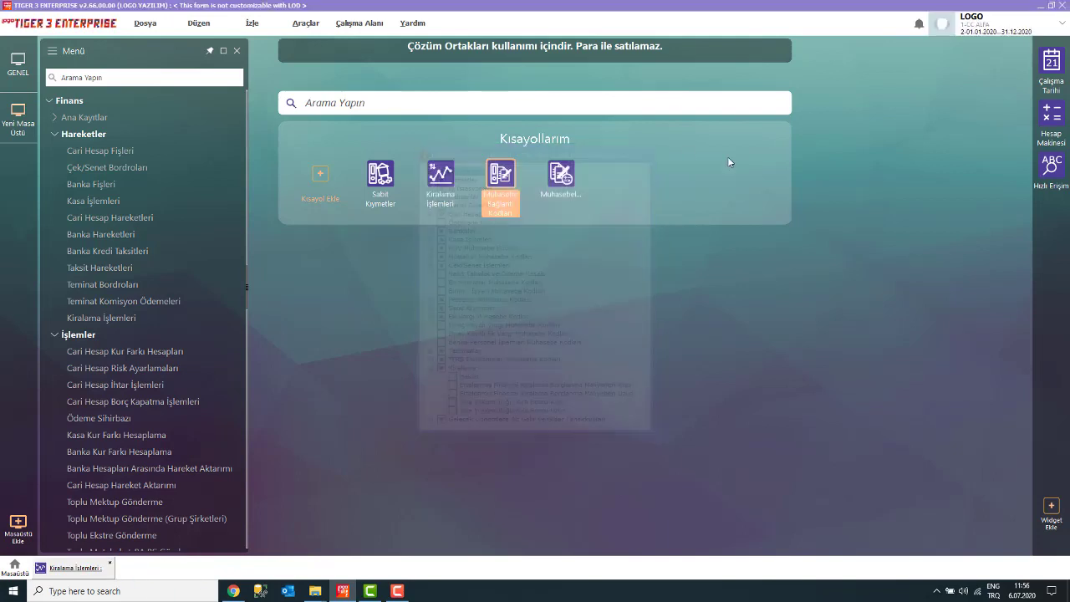
# Step: Start a new record in Kiralama İşlemleri with the leasing type Faaliyet Kiralama
pyautogui.click(78, 568)
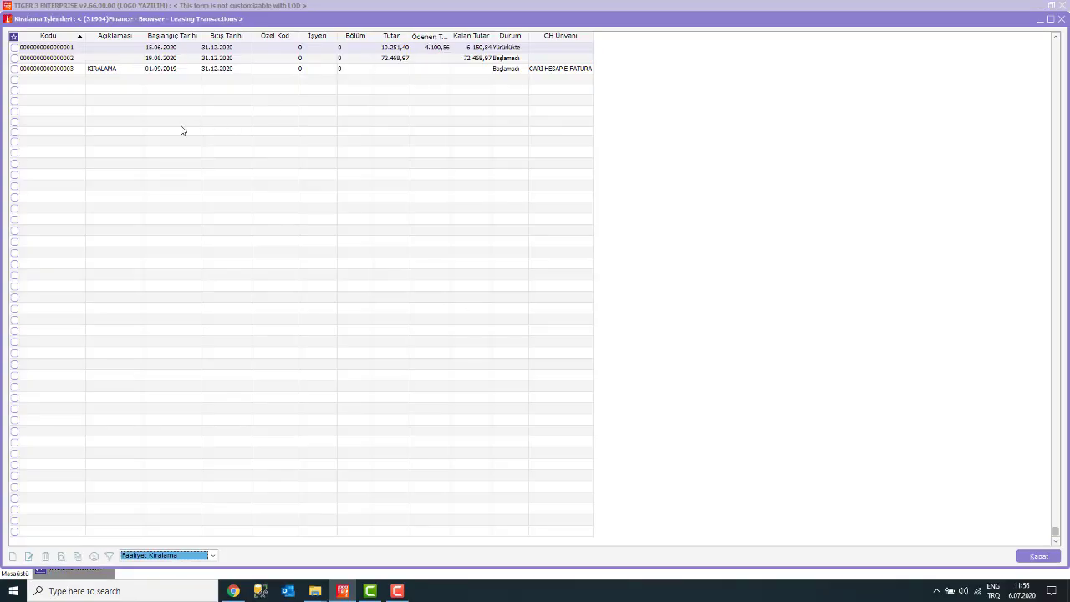
pyautogui.click(169, 556)
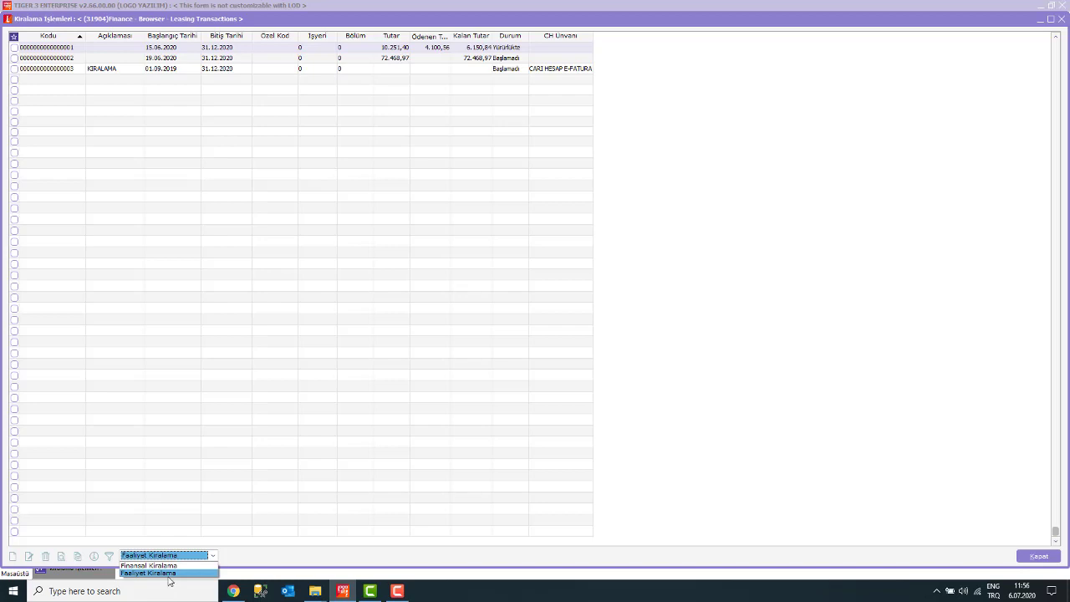
pyautogui.click(168, 574)
pyautogui.rightClick(190, 260)
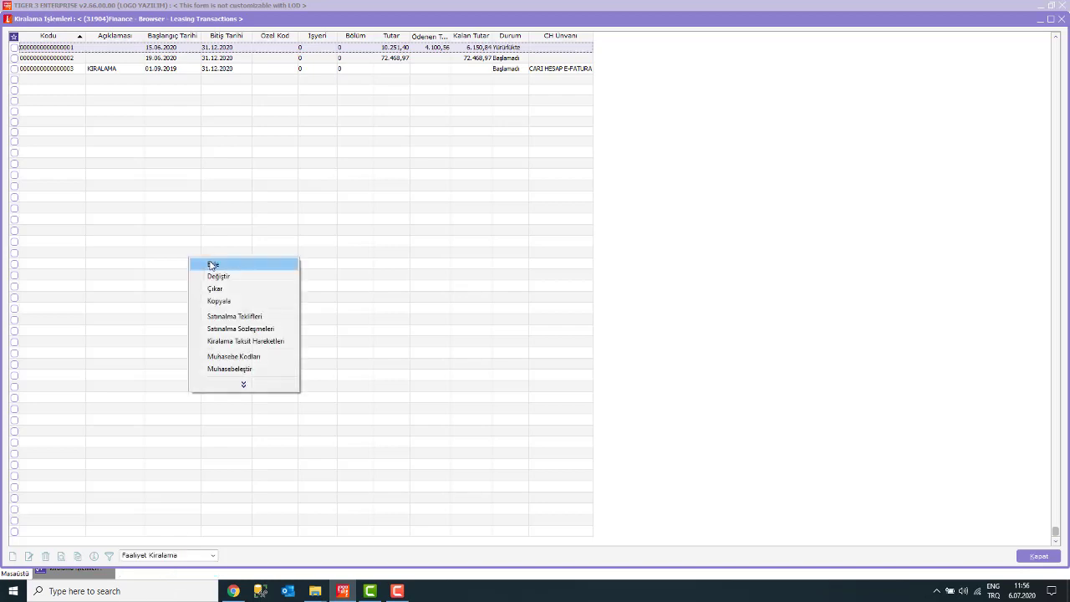
pyautogui.click(213, 265)
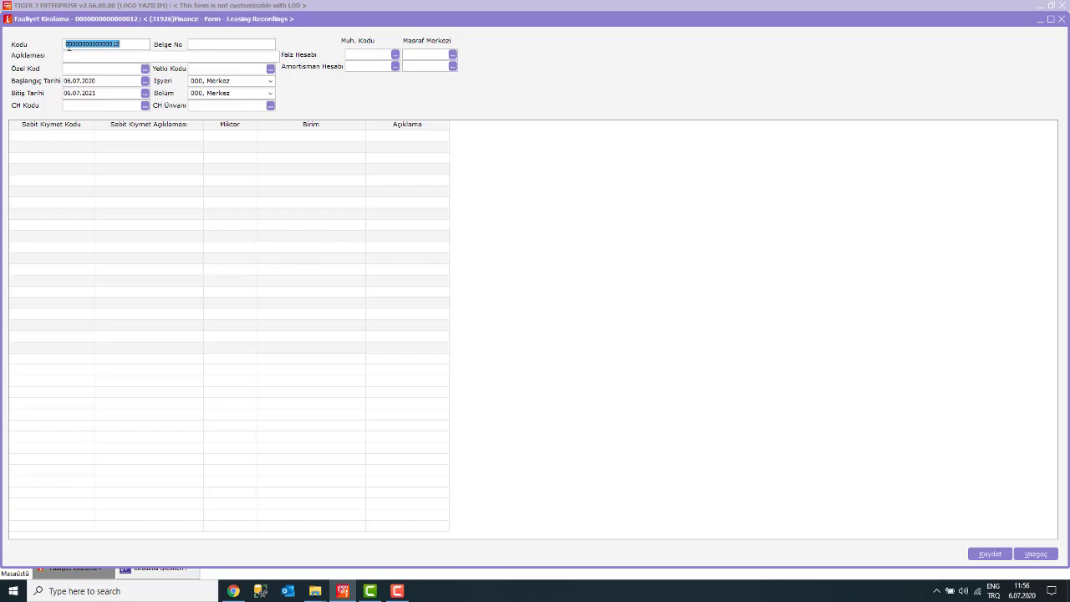
# Step: Set the lease's start date (Başlangıç Tarihi) to 01.07.2019
pyautogui.click(113, 81)
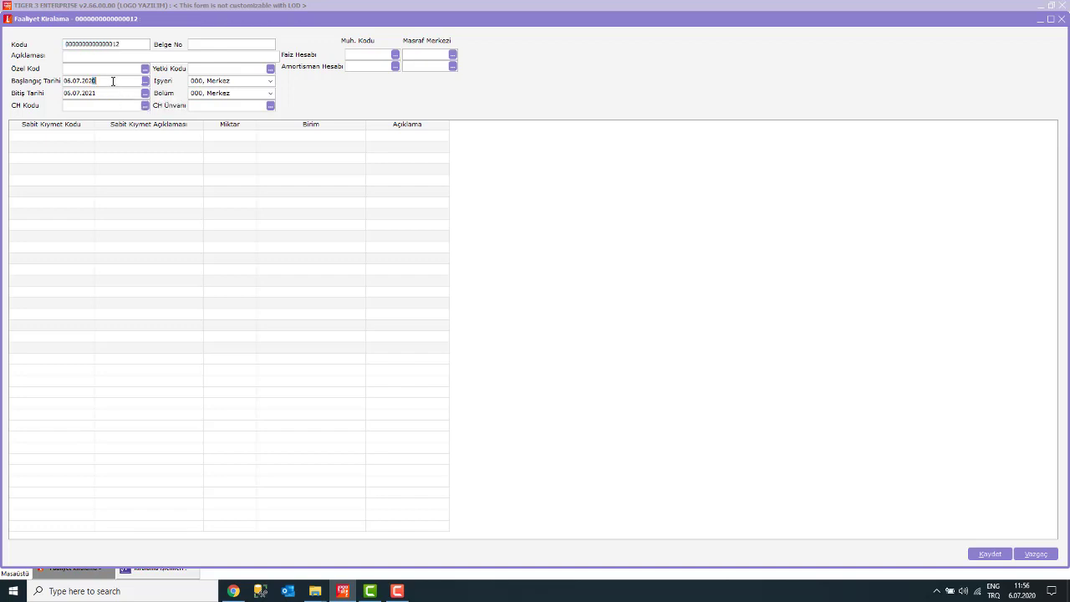
pyautogui.press('Left')
pyautogui.press('Left')
pyautogui.press('Left')
pyautogui.press('Left')
pyautogui.press('Left')
pyautogui.press('Left')
pyautogui.press('Left')
pyautogui.press('Left')
pyautogui.press('Left')
pyautogui.press('Left')
pyautogui.write('01')
pyautogui.write('07')
pyautogui.write('2019')
# Step: Set the lease's end date (Bitiş Tarihi) to 31.12.2020
pyautogui.write('21')
pyautogui.press('Home')
pyautogui.write('31.12.2021')
pyautogui.press('Tab')
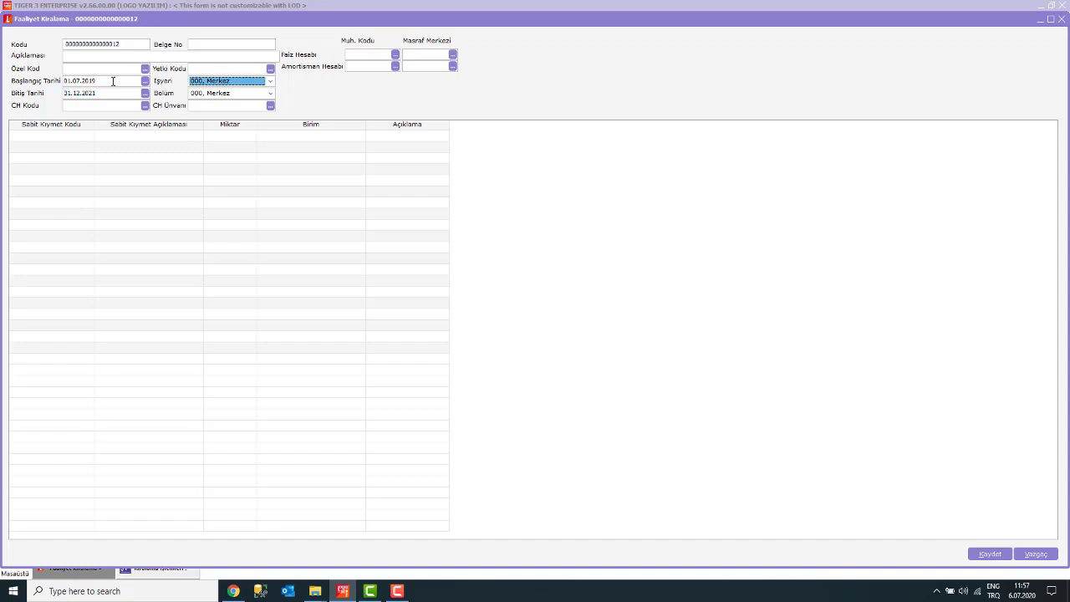
pyautogui.hotkey('shift', 'Tab')
pyautogui.click(118, 97)
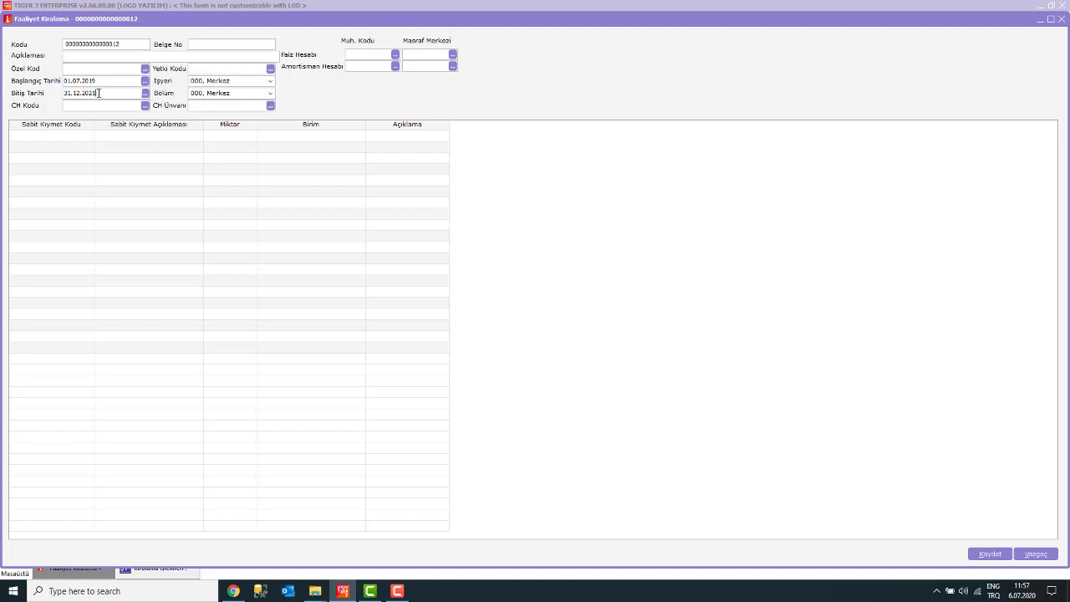
pyautogui.write('0')
pyautogui.press('Tab')
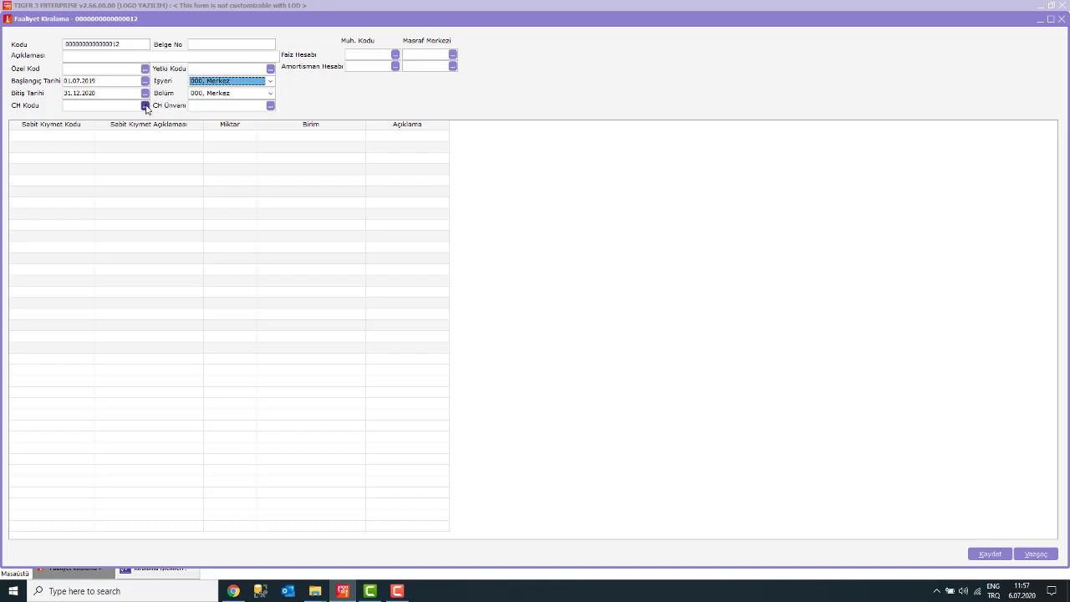
# Step: Assign the current account LOGO YAZILIM SAN.TIC.A.S. to the lease record
pyautogui.click(145, 105)
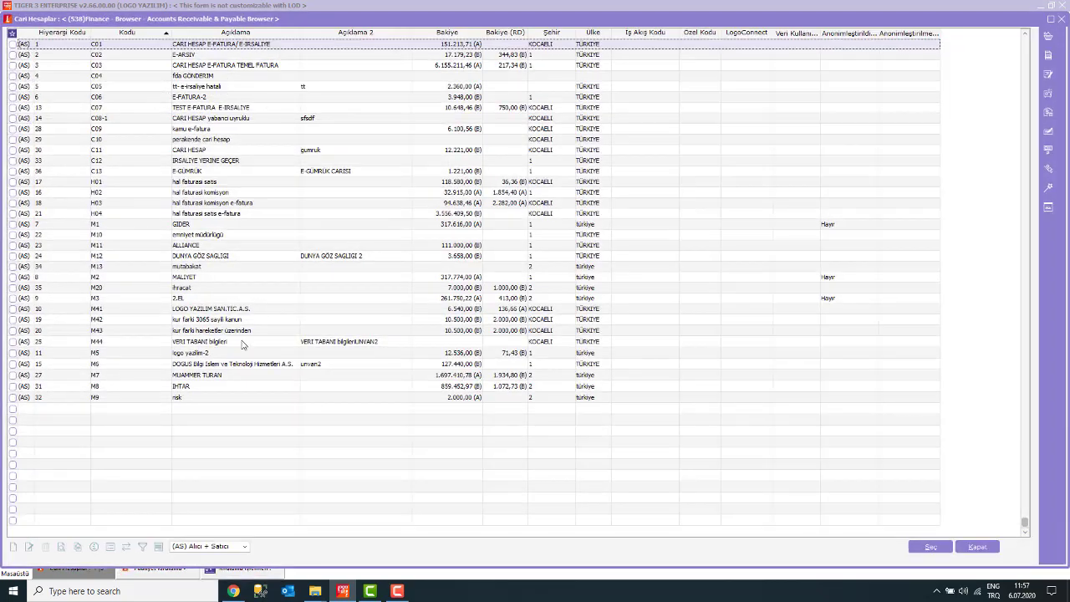
pyautogui.click(244, 310)
pyautogui.doubleClick(244, 310)
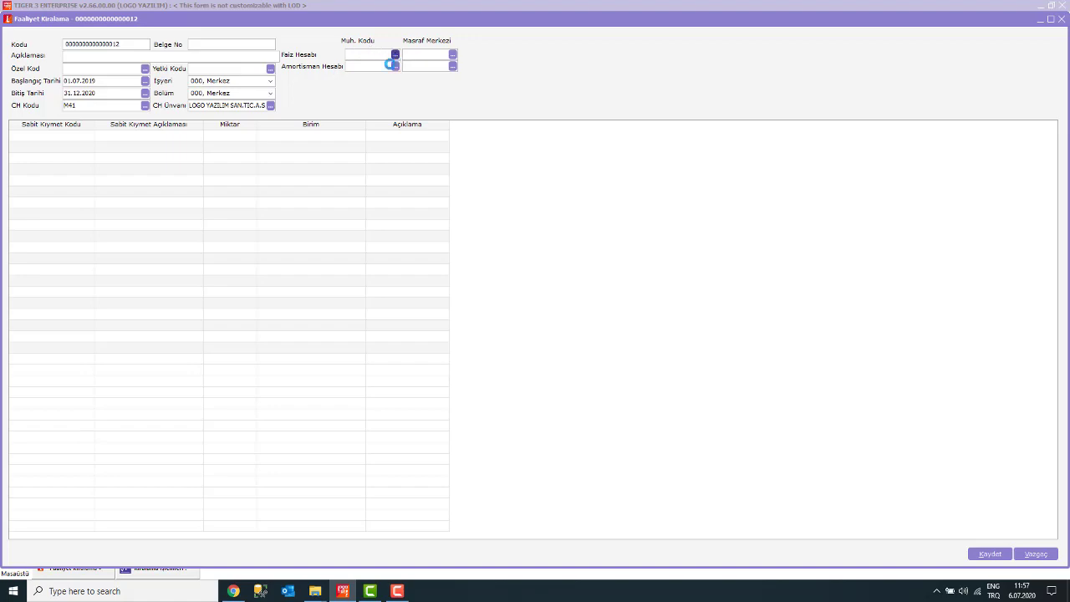
# Step: Assign ledger account 770 as the interest account (Faiz Hesabı) and 257 as the depreciation account (Amortisman Hesabı)
pyautogui.click(394, 65)
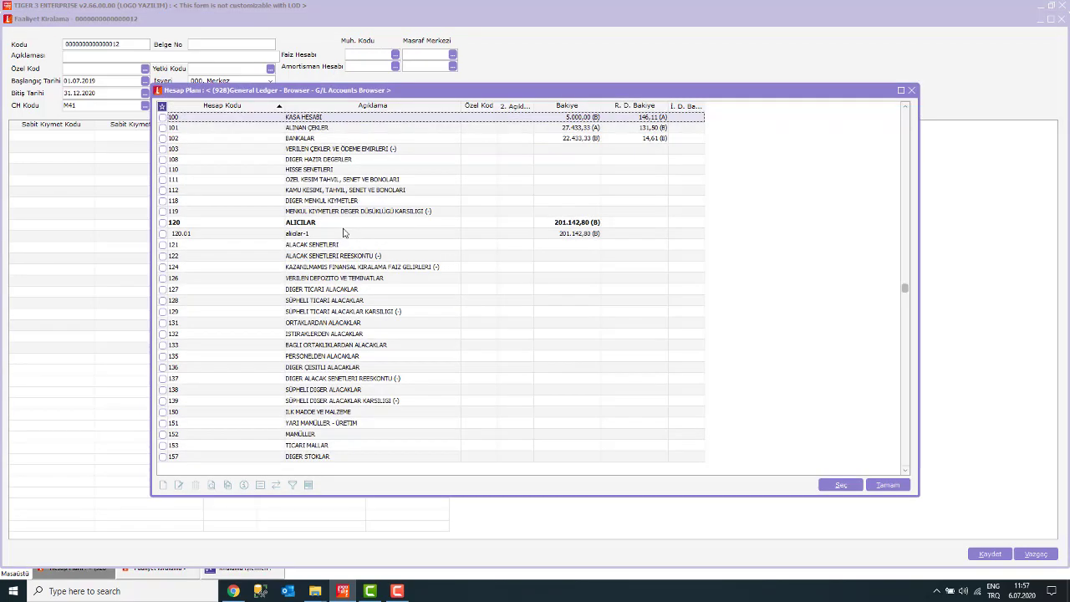
pyautogui.write('770')
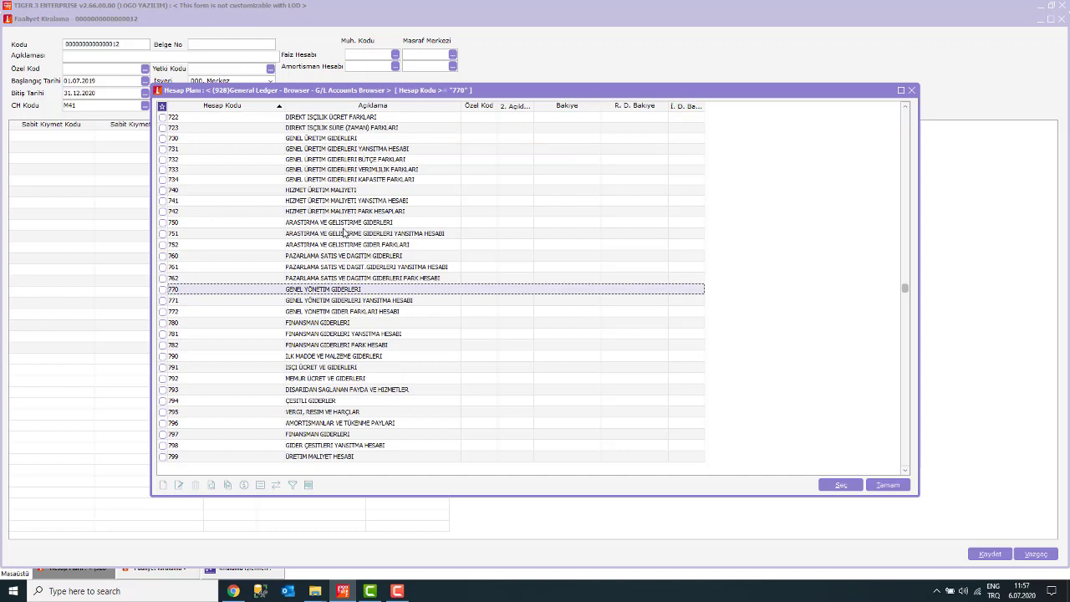
pyautogui.press('Return')
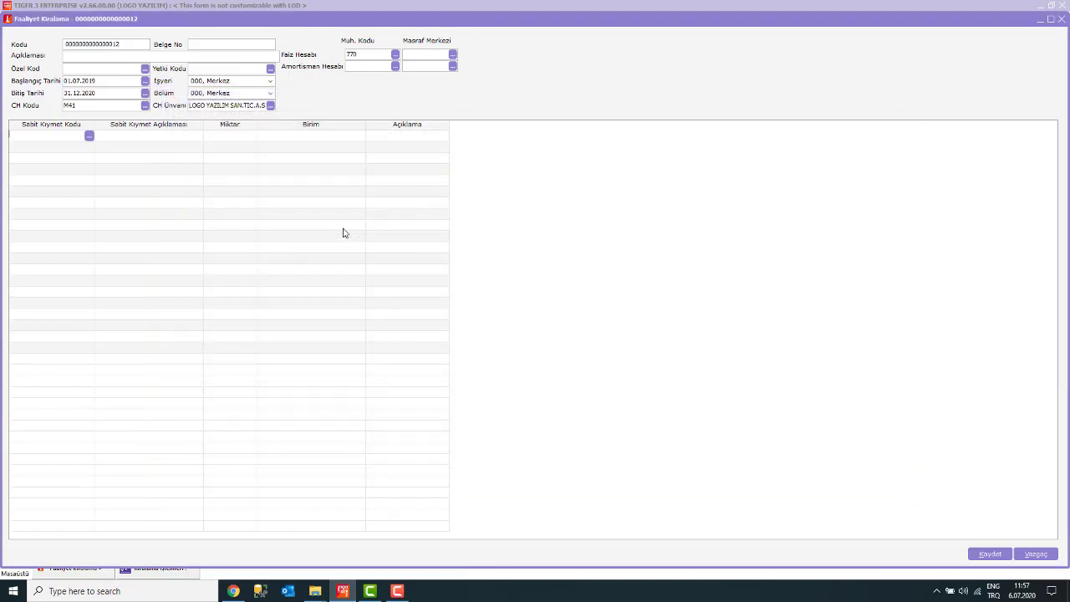
pyautogui.press('Tab')
pyautogui.click(396, 67)
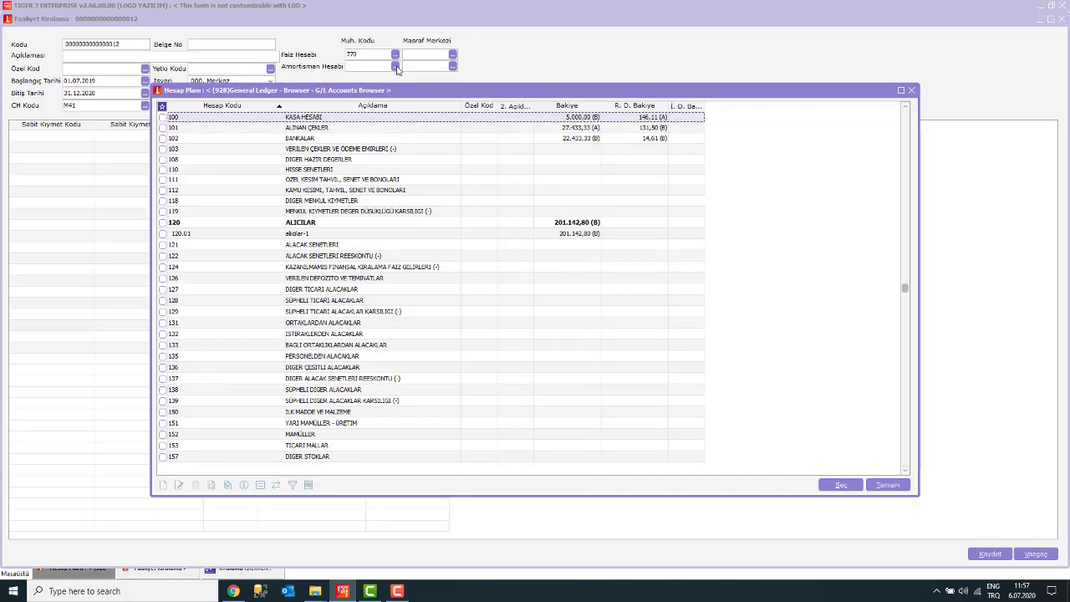
pyautogui.write('257')
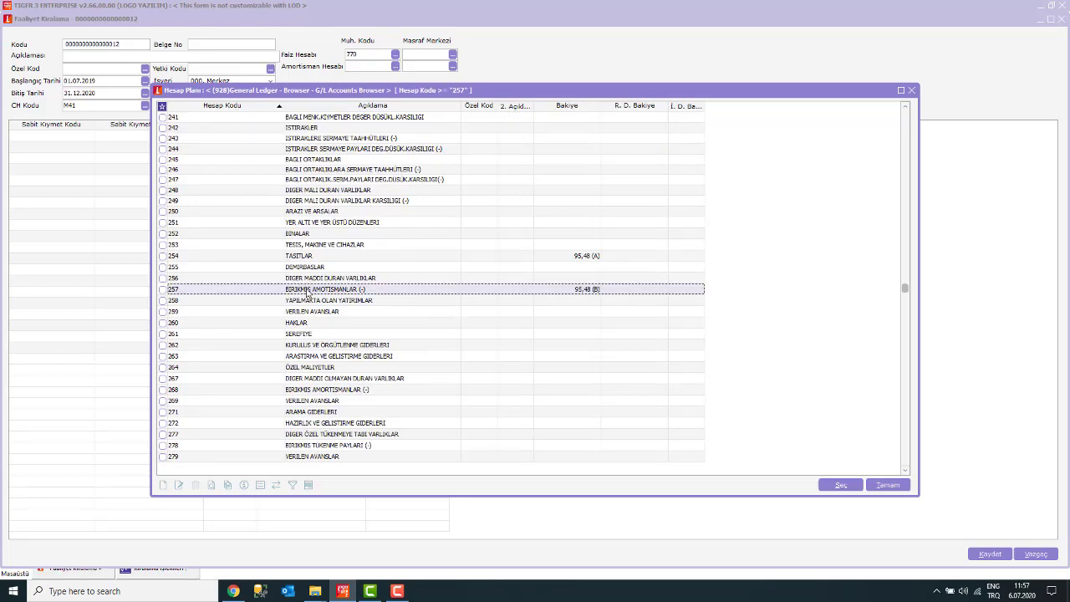
pyautogui.doubleClick(308, 291)
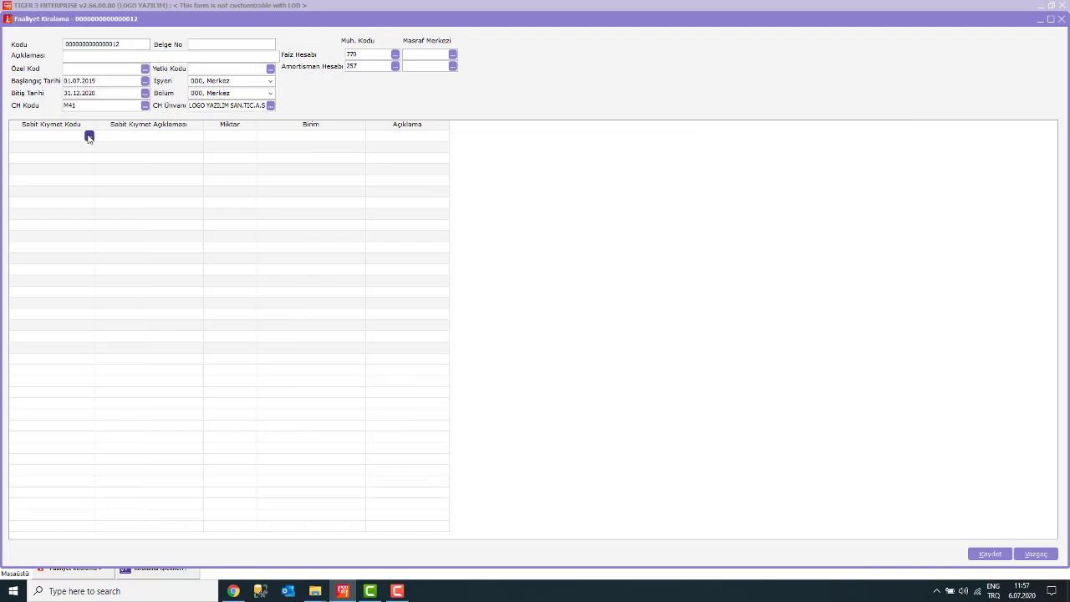
# Step: Add fixed asset SK.12 to the lease lines with quantity 1 and save the lease record
pyautogui.click(90, 136)
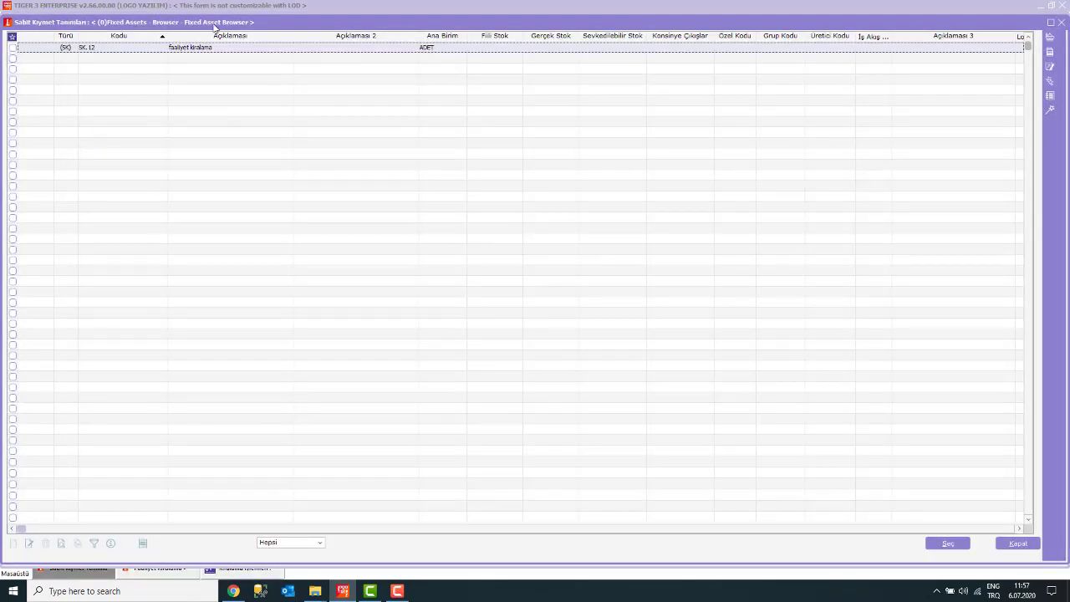
pyautogui.moveTo(215, 25); pyautogui.dragTo(240, 189)
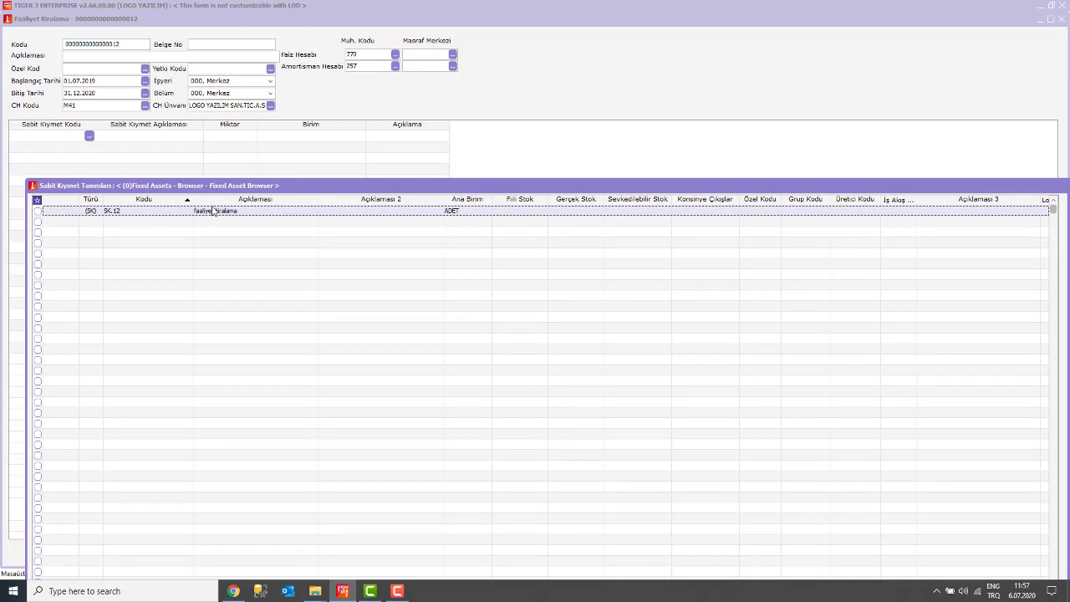
pyautogui.doubleClick(250, 180)
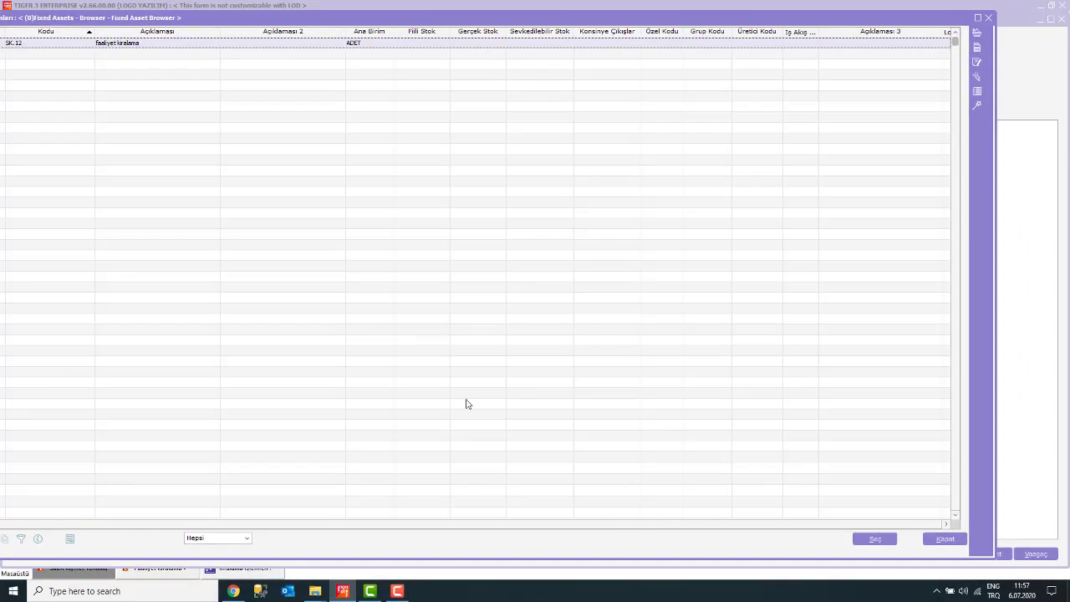
pyautogui.click(875, 540)
pyautogui.click(236, 134)
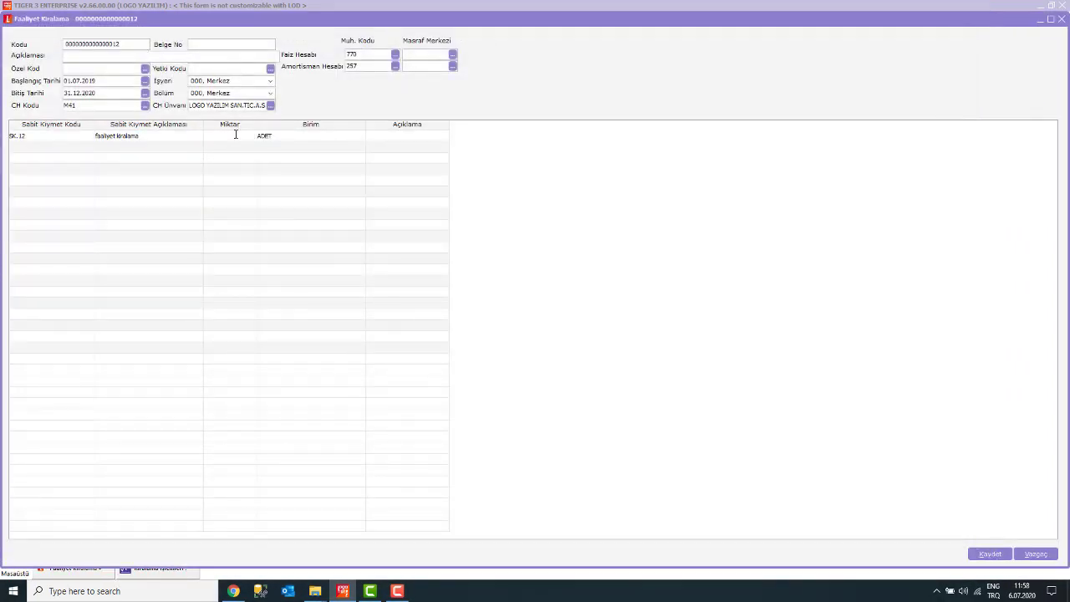
pyautogui.press('Return')
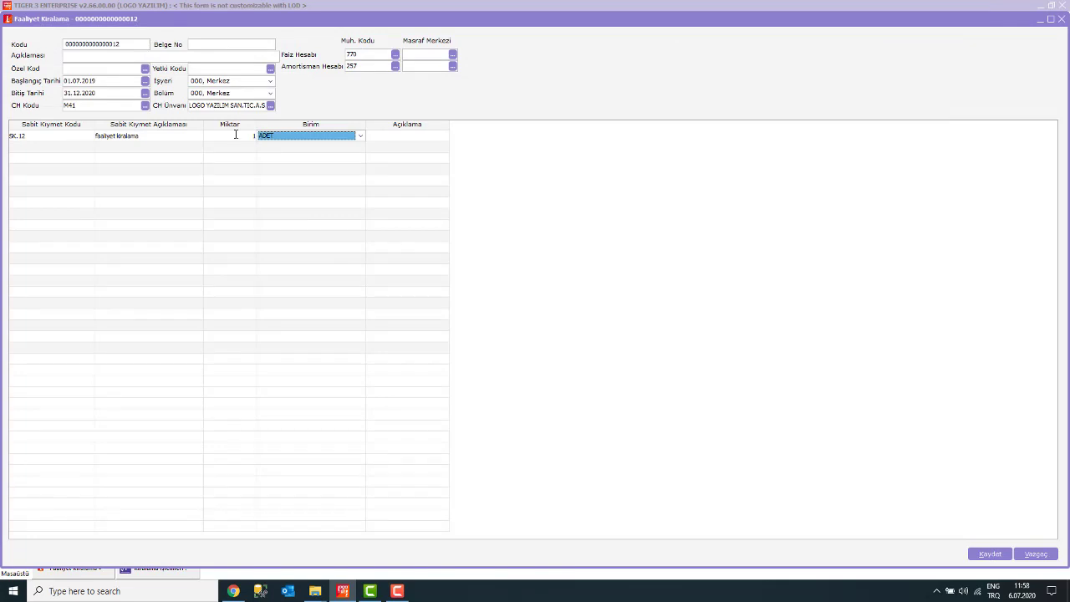
pyautogui.hotkey('ctrl', 's')
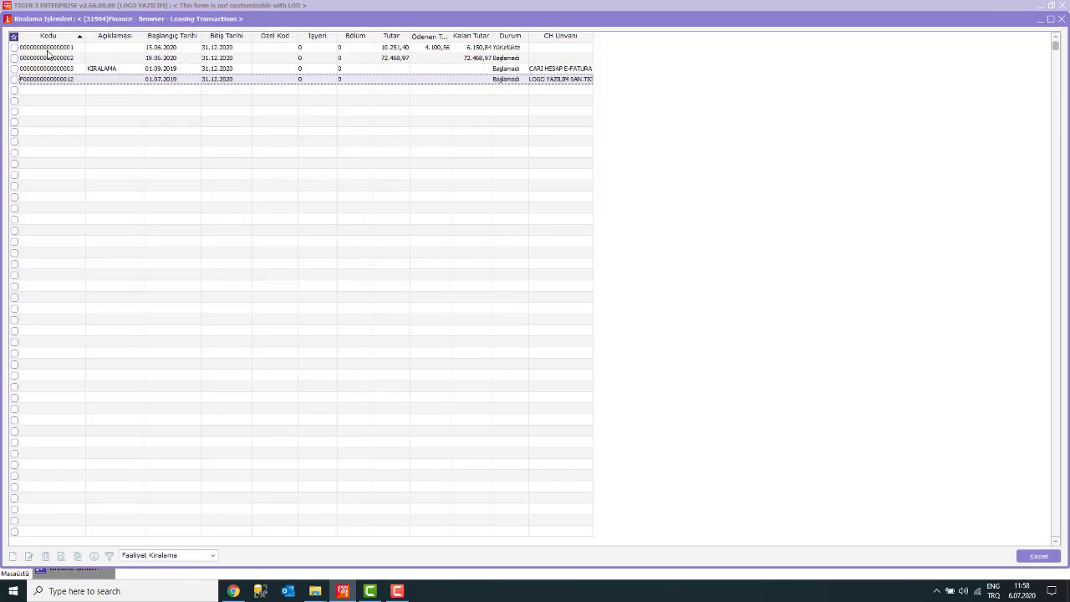
# Step: Open the purchase contracts (Satınalma Sözleşmeleri) of the newly saved lease record and add a new contract
pyautogui.rightClick(309, 81)
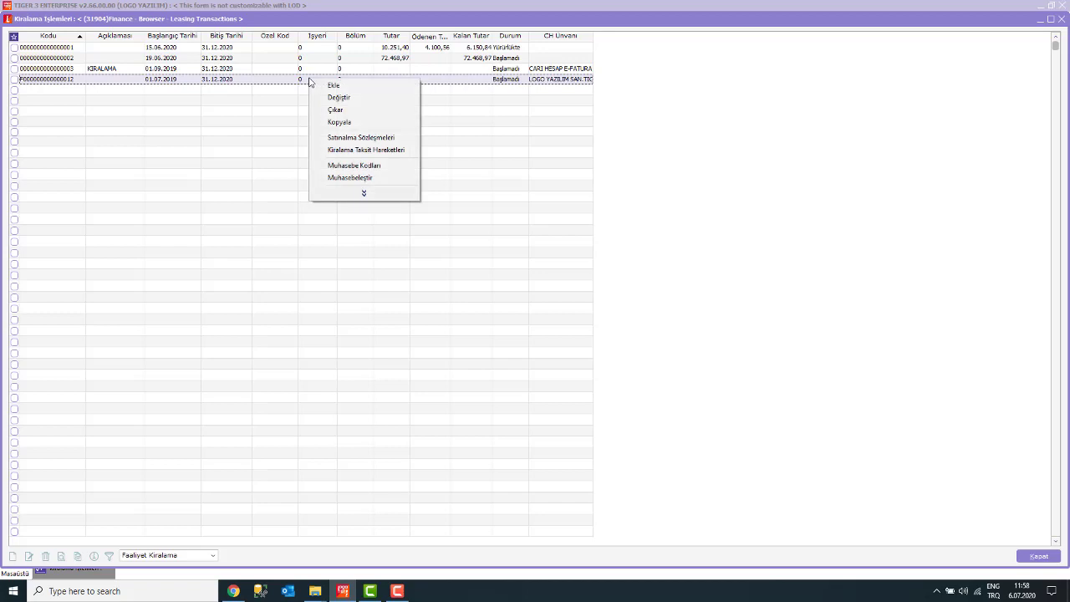
pyautogui.click(370, 137)
pyautogui.rightClick(276, 126)
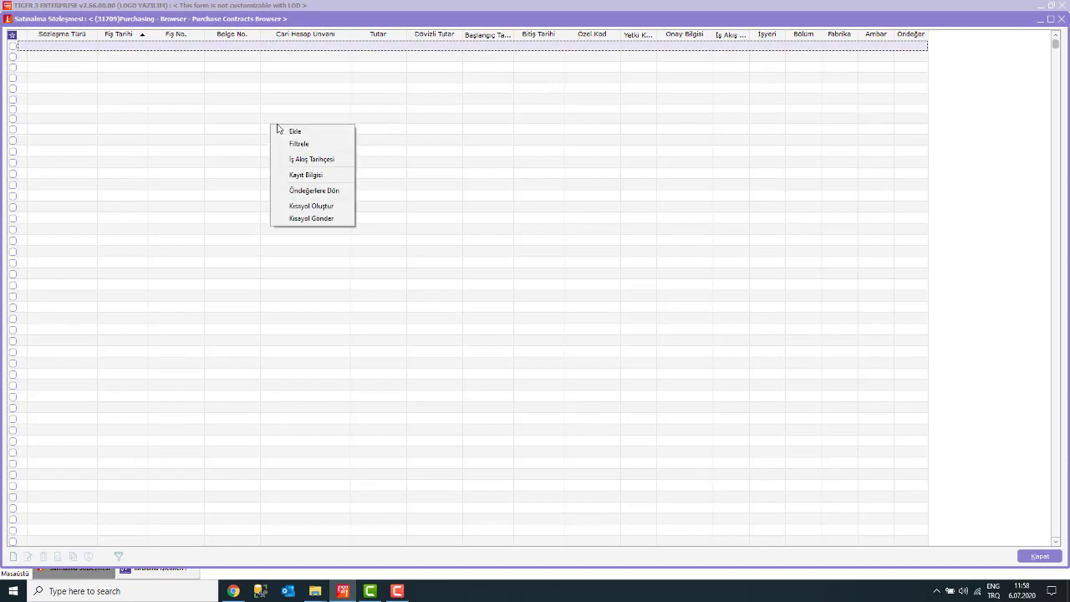
pyautogui.click(294, 134)
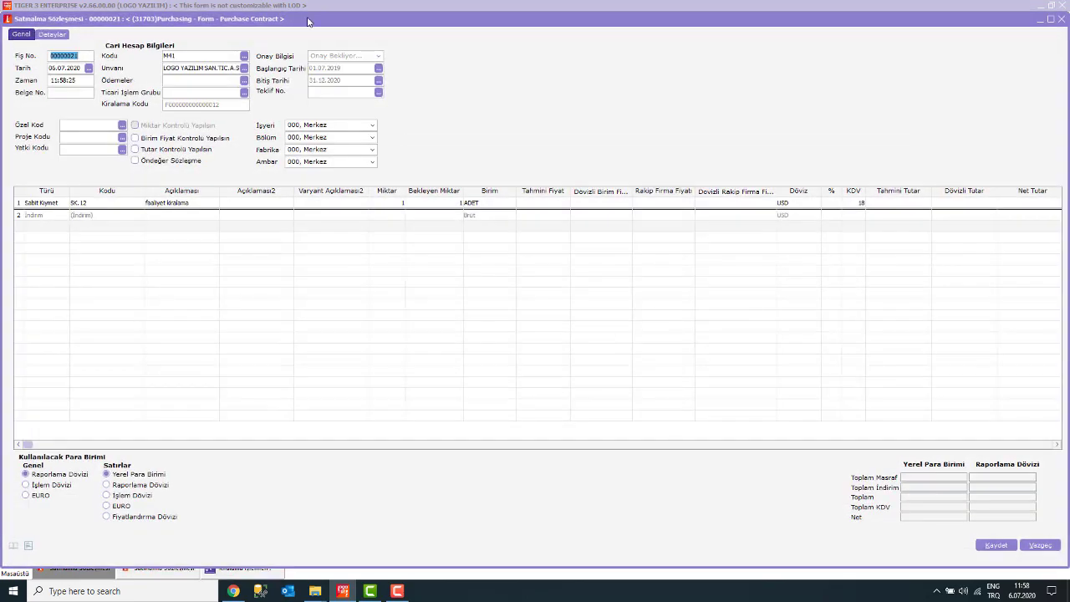
# Step: Set the estimated price (Tahmini Fiyat) of the SK.12 contract line to 30.000
pyautogui.doubleClick(308, 21)
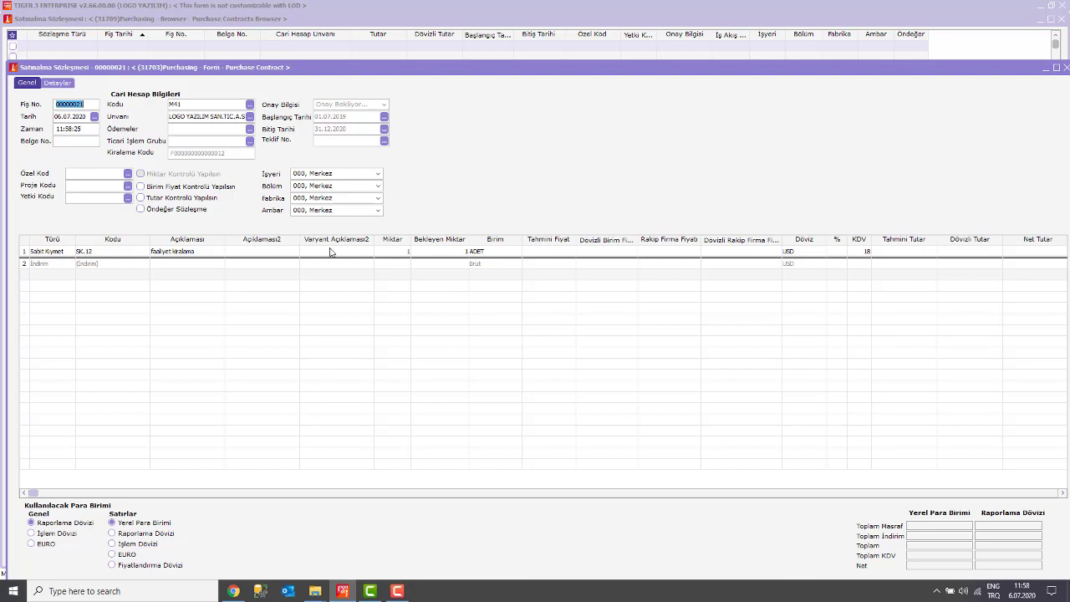
pyautogui.click(558, 252)
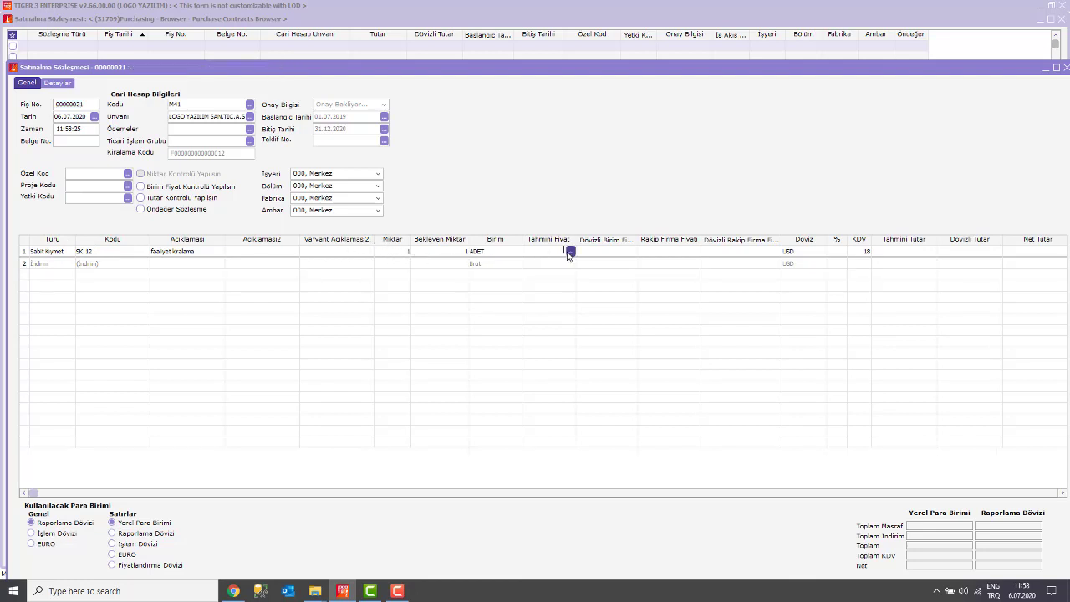
pyautogui.write('30.000')
pyautogui.press('Return')
# Step: Generate the contract's lease payment plan (Kiralama Ödeme Planı) with 10% annual interest and a monthly (Aylık) period, and save it
pyautogui.rightClick(563, 137)
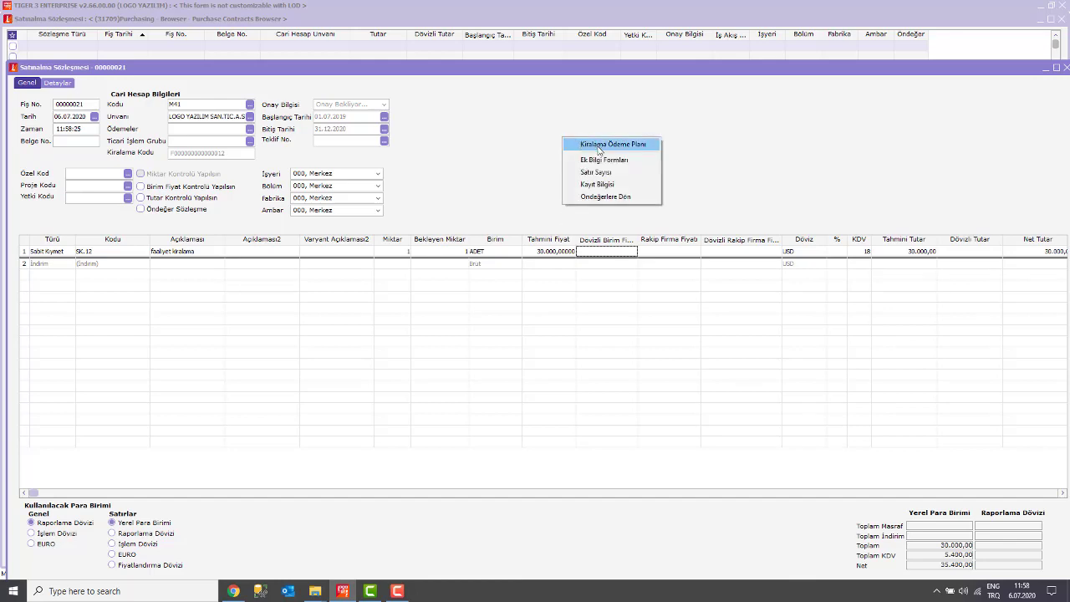
pyautogui.click(599, 146)
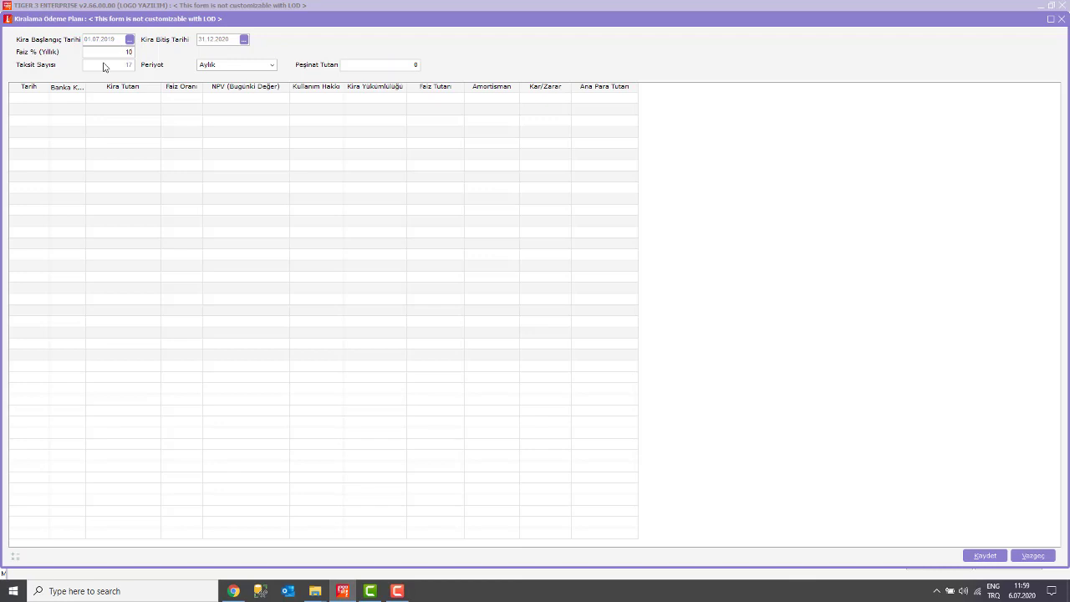
pyautogui.press('Tab')
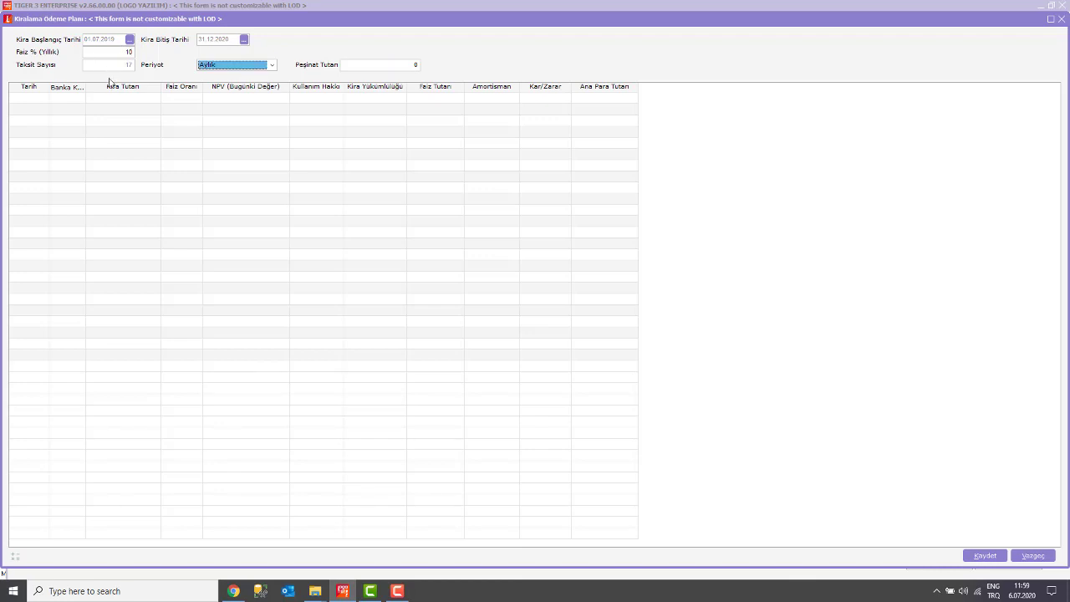
pyautogui.click(15, 557)
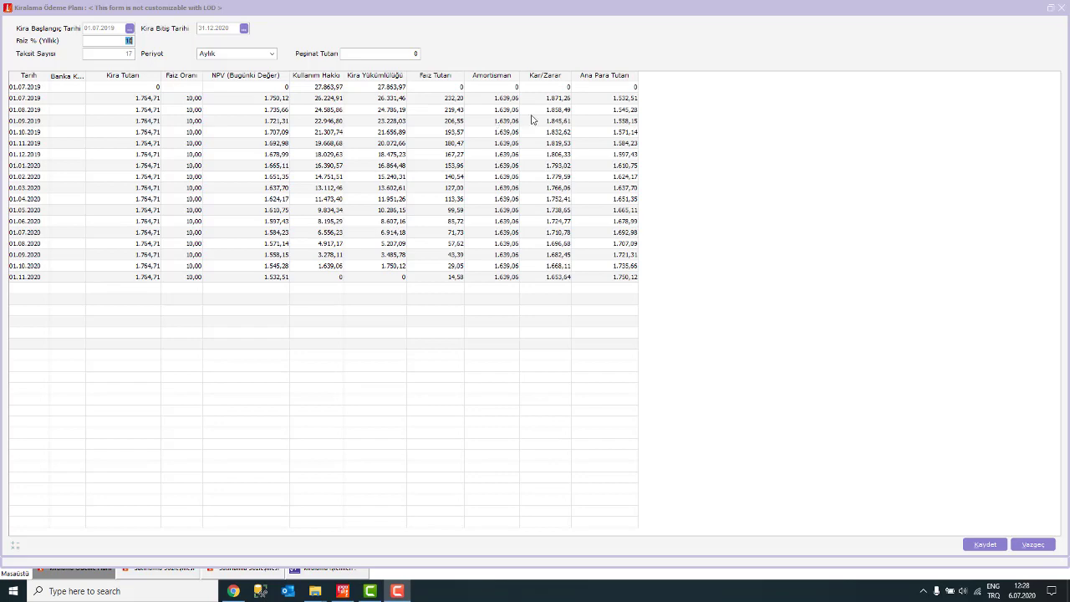
pyautogui.click(983, 544)
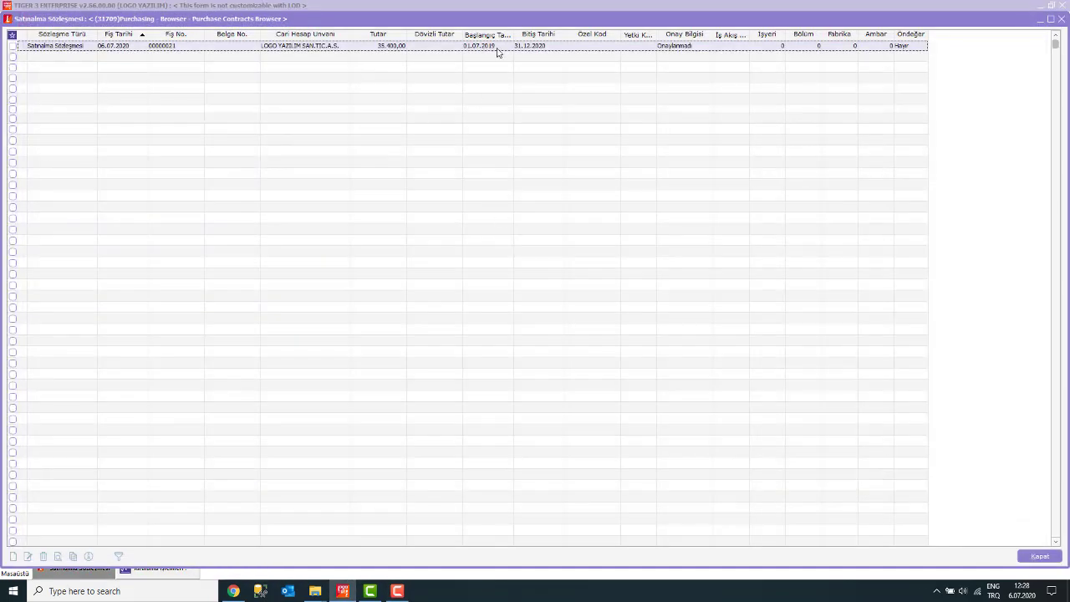
# Step: Set the purchase contract's approval status to Onaylandı and close the contracts list
pyautogui.rightClick(502, 48)
pyautogui.click(519, 108)
pyautogui.click(507, 301)
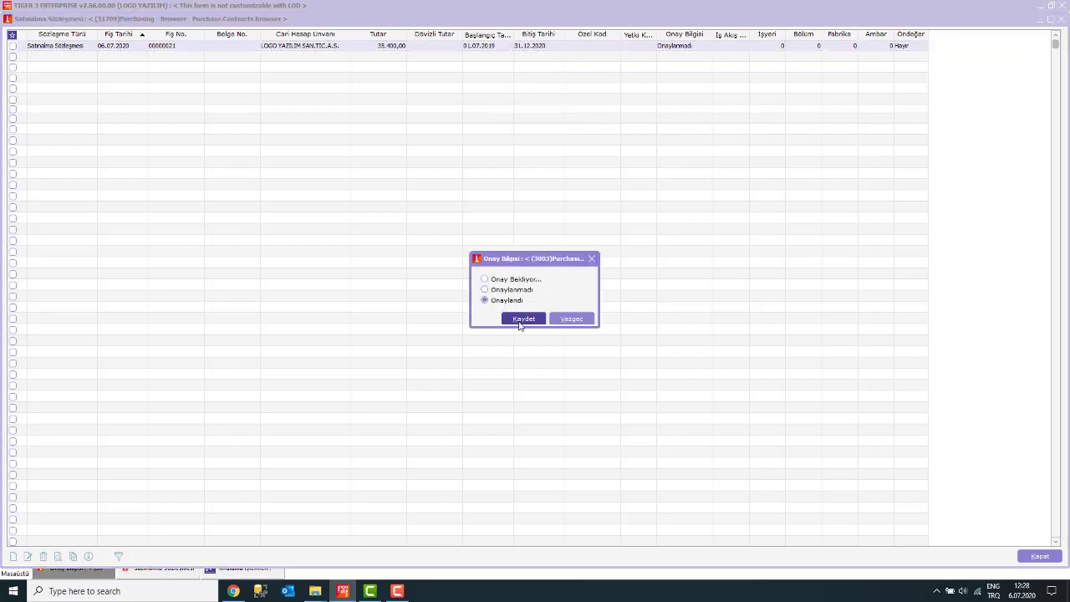
pyautogui.click(520, 322)
pyautogui.click(593, 333)
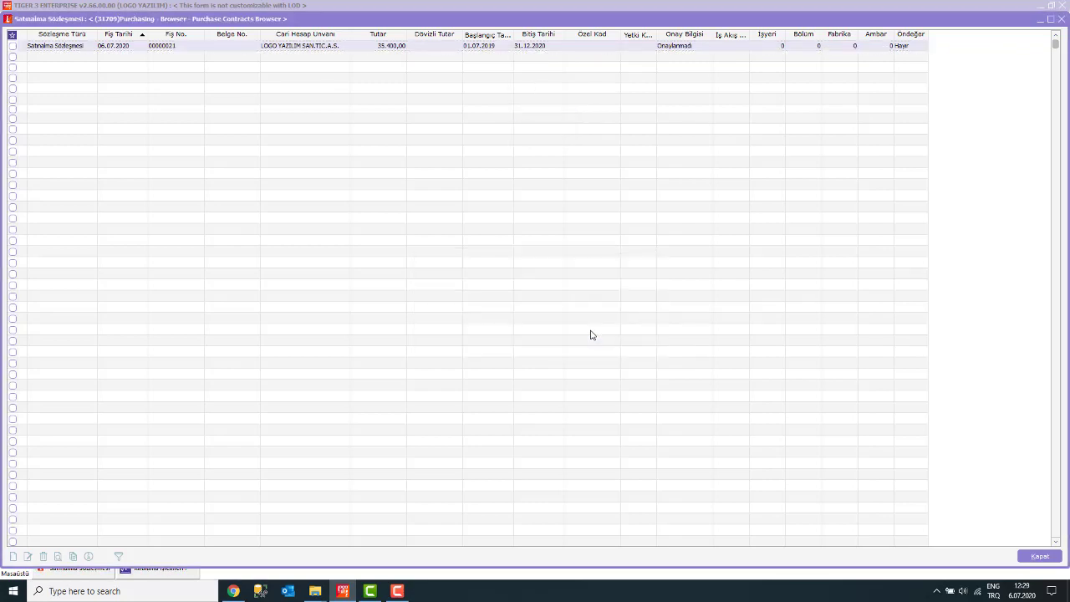
pyautogui.click(1039, 556)
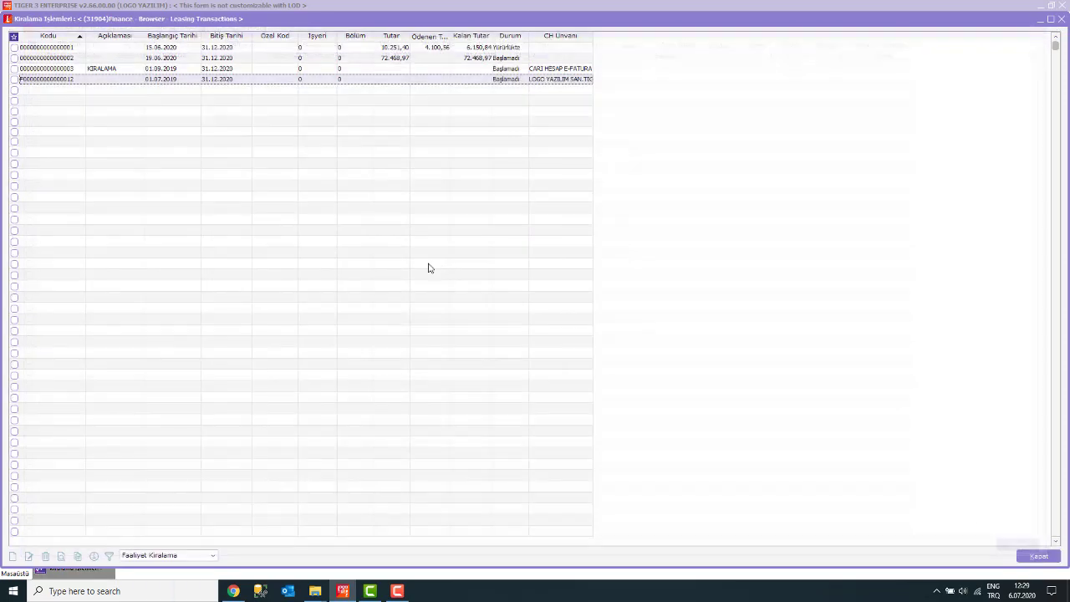
# Step: Post the lease record starting 01.07.2019 to accounting (Muhasebeleştir) with the default filters and save the general ledger voucher
pyautogui.rightClick(317, 84)
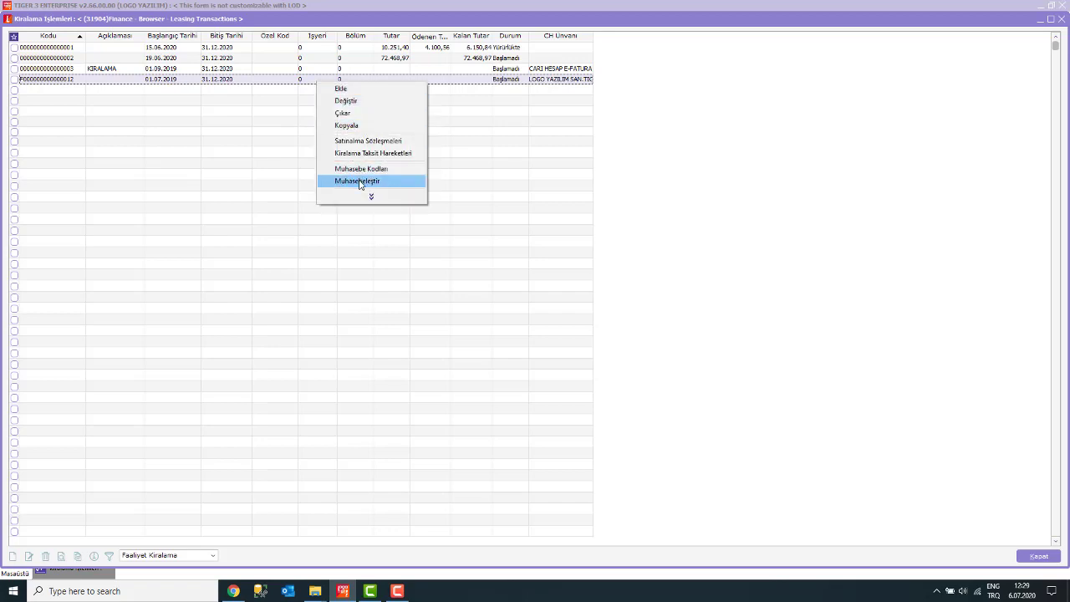
pyautogui.click(360, 181)
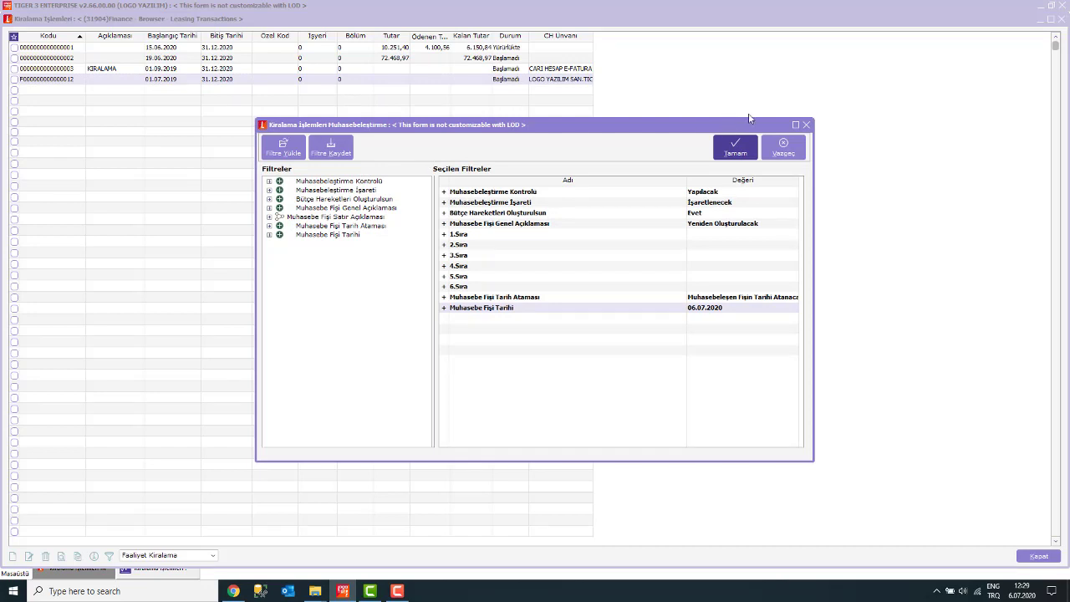
pyautogui.click(736, 147)
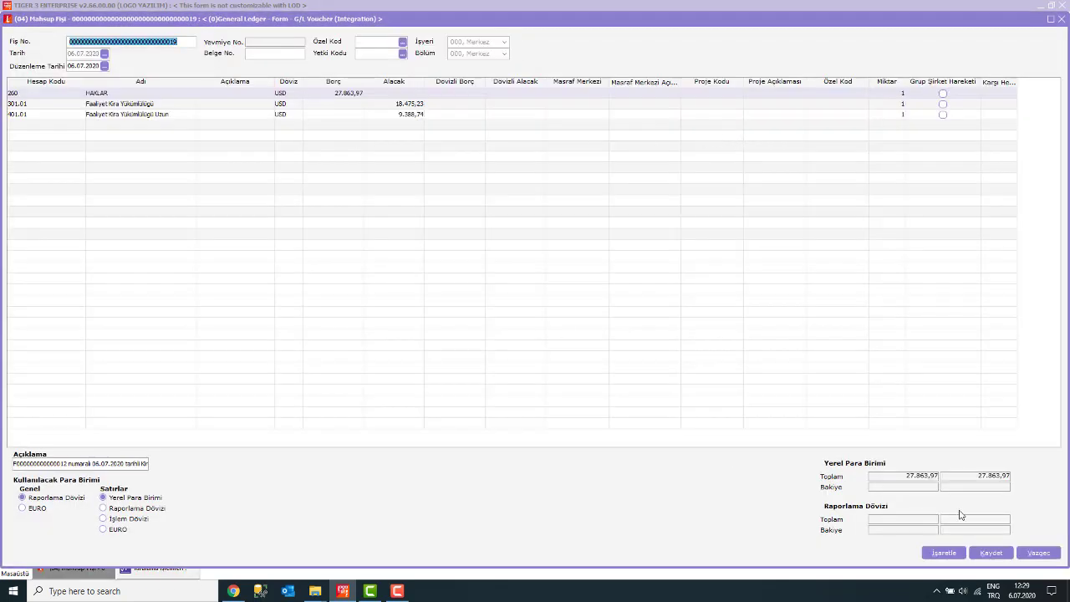
pyautogui.click(988, 553)
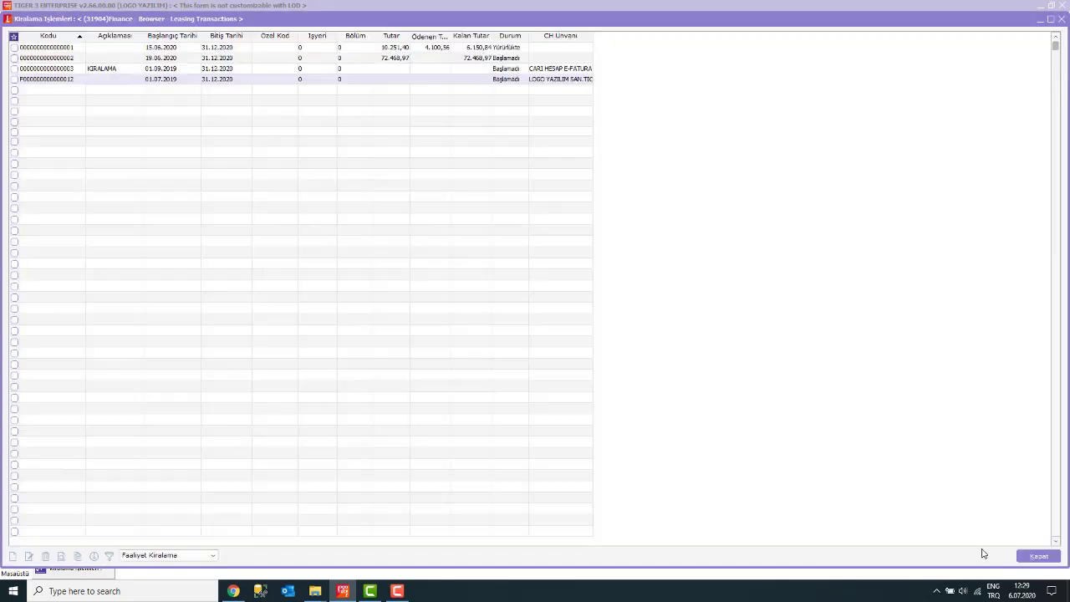
pyautogui.click(698, 387)
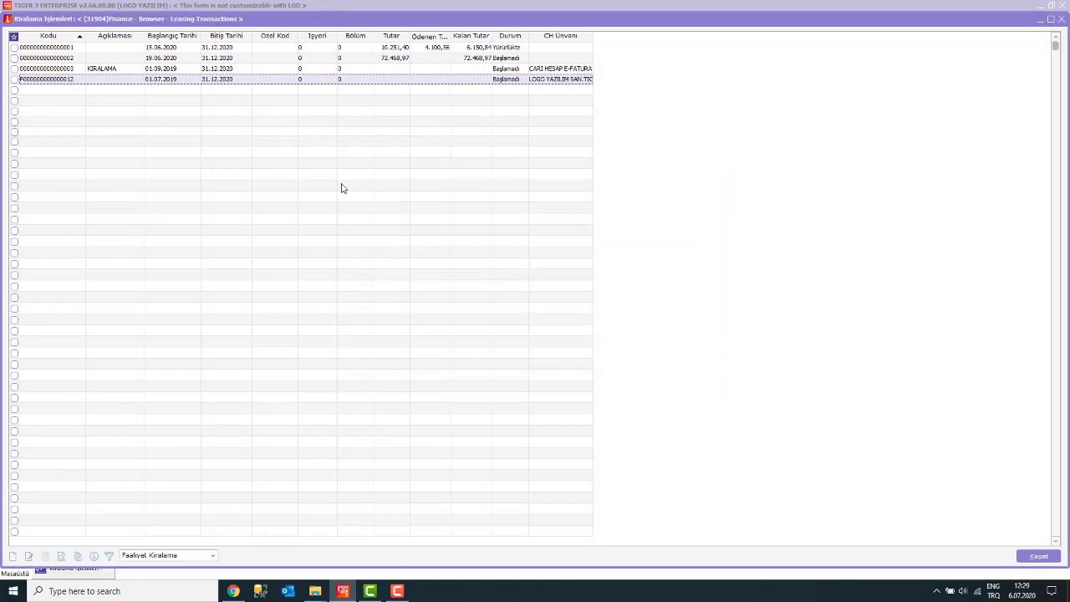
# Step: Open the posted lease's installment movements (Kiralama Taksit Hareketleri) and start a payment (Ödeme Yap) for the first installment
pyautogui.rightClick(315, 81)
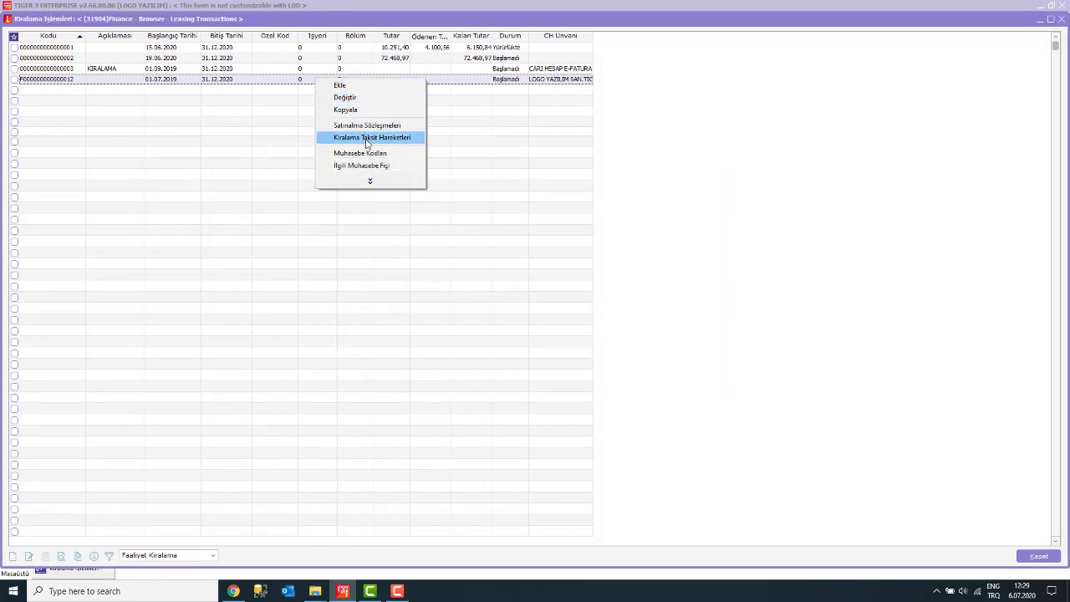
pyautogui.click(365, 139)
pyautogui.rightClick(155, 102)
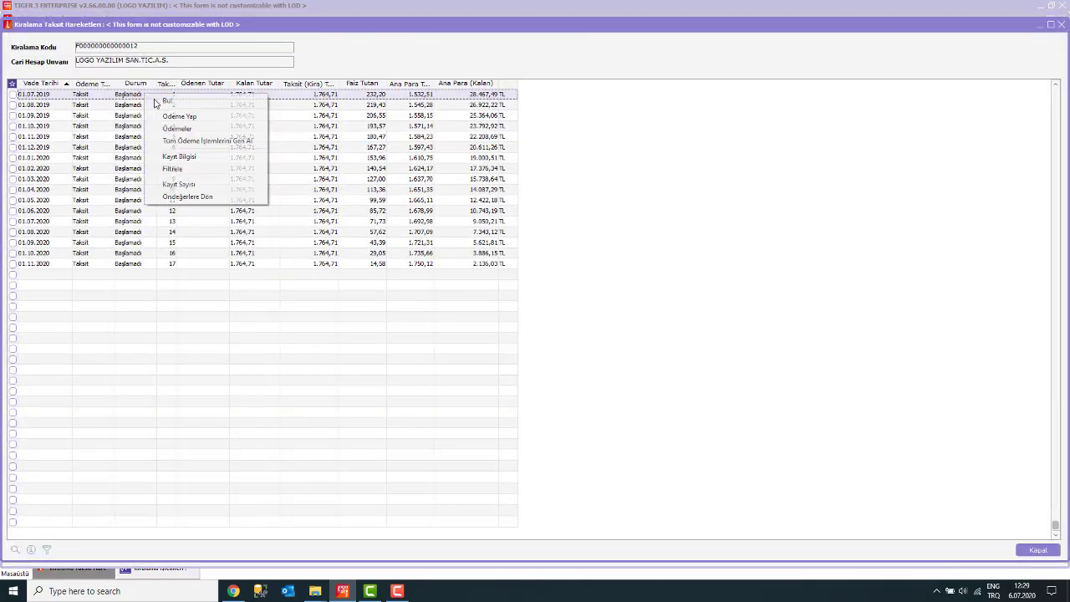
pyautogui.click(177, 117)
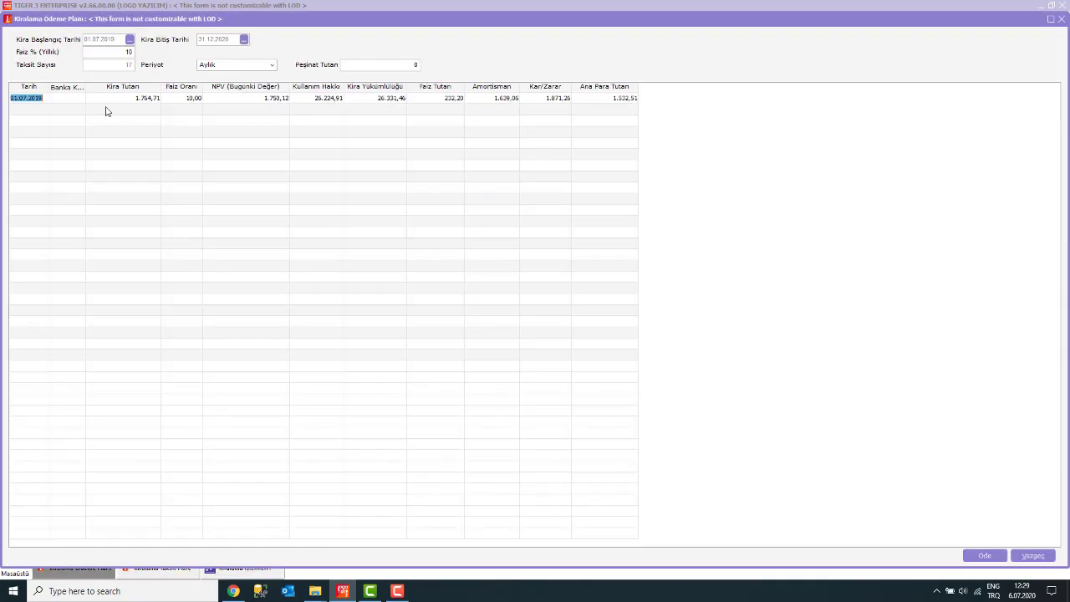
# Step: Pay the first installment with the date 01.01.2020 from bank A's account TH01
pyautogui.click(32, 102)
pyautogui.write('20')
pyautogui.press('Tab')
pyautogui.click(80, 99)
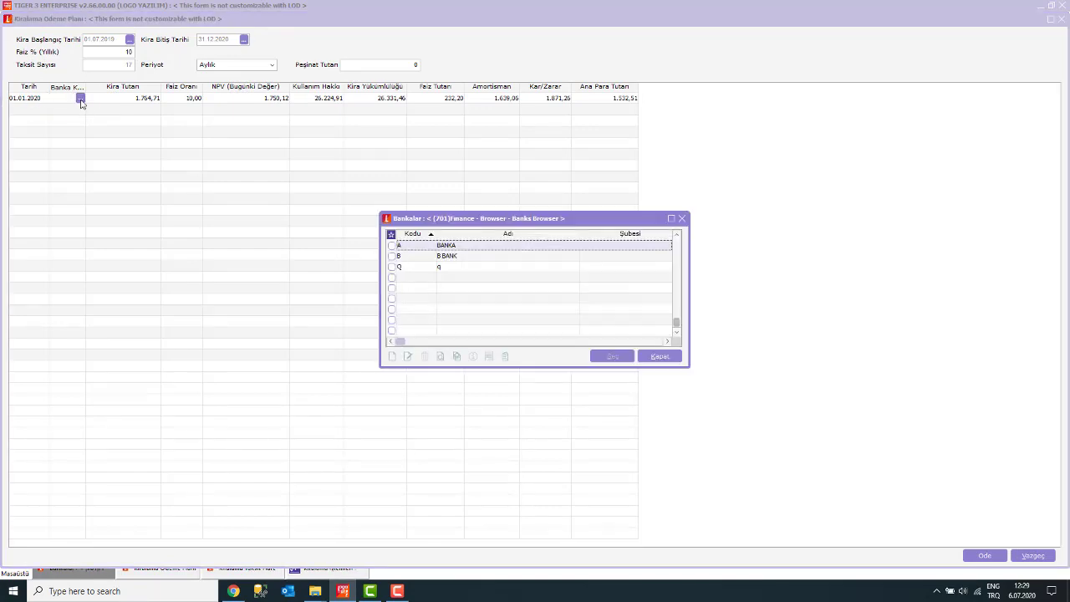
pyautogui.press('Return')
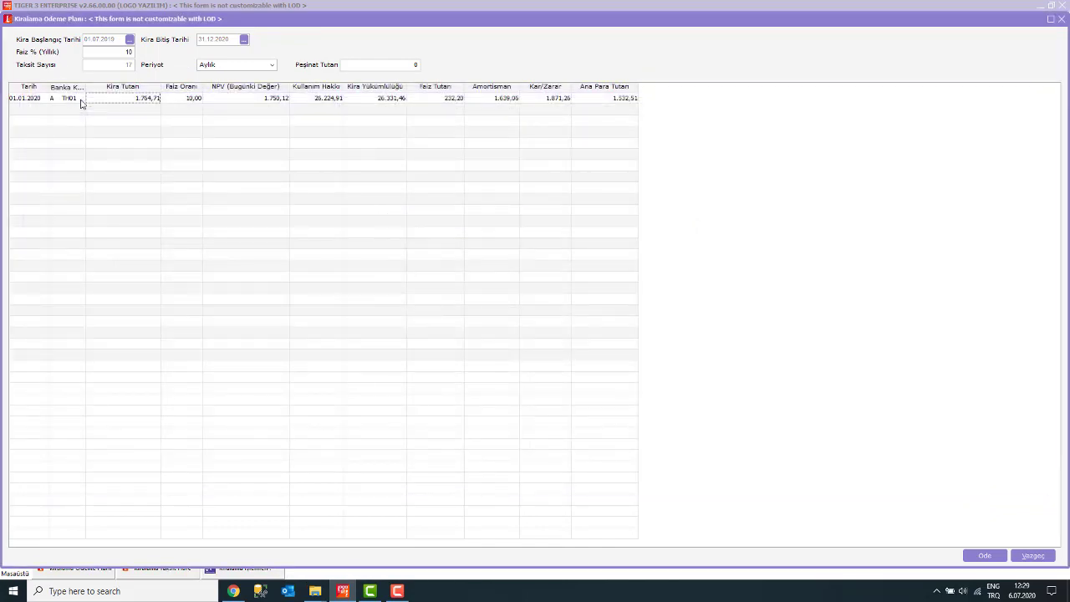
pyautogui.press('Return')
# Step: Examine the first installment's payments (Ödemeler) and the related bank transfer voucher, and return to the leasing transactions list
pyautogui.rightClick(310, 99)
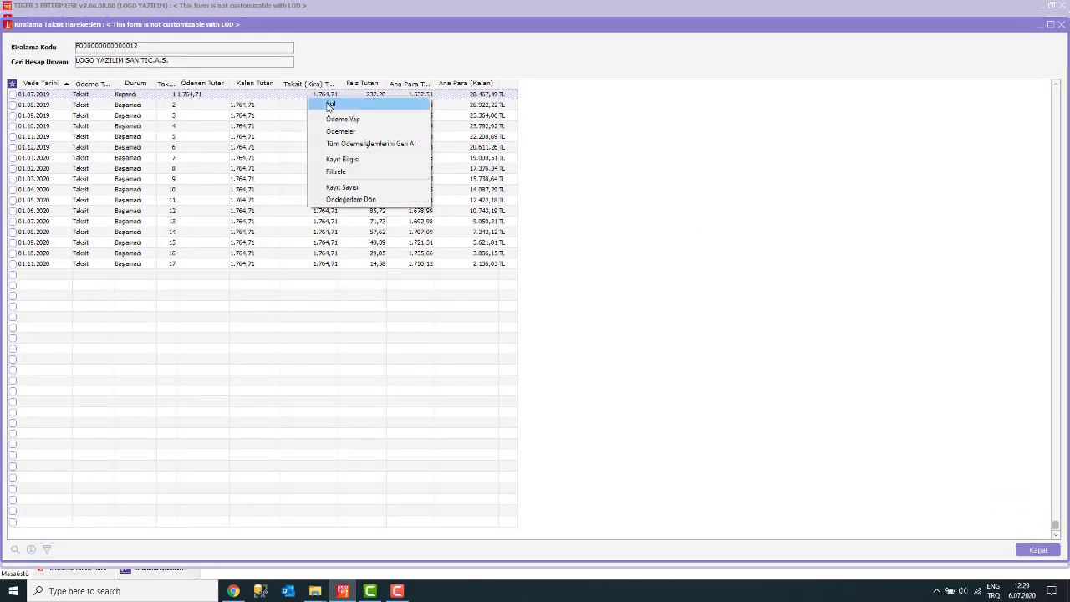
pyautogui.click(357, 134)
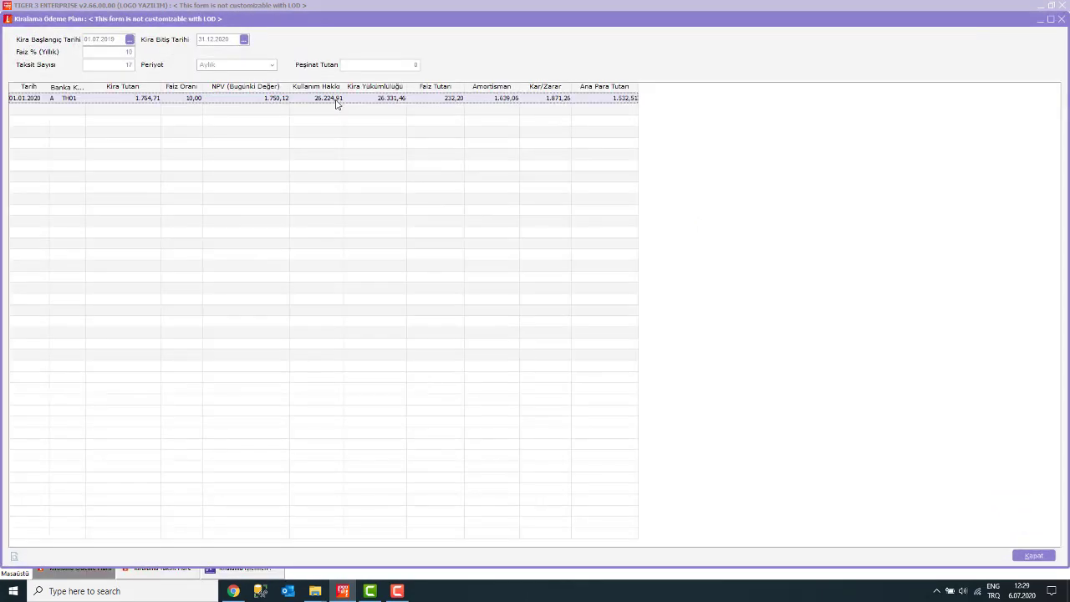
pyautogui.rightClick(337, 100)
pyautogui.click(369, 107)
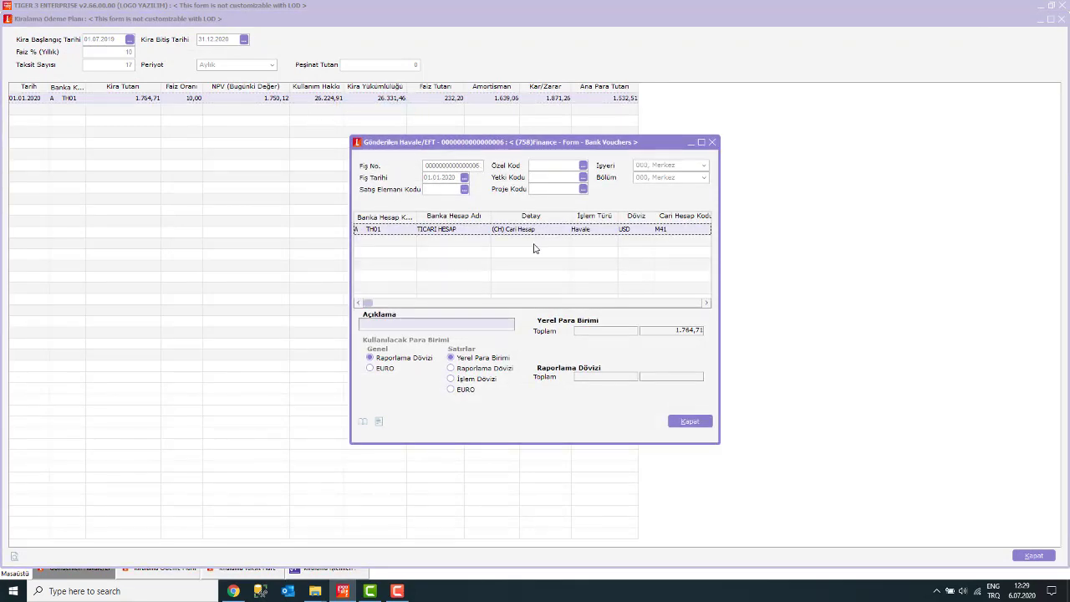
pyautogui.click(685, 423)
pyautogui.click(1034, 556)
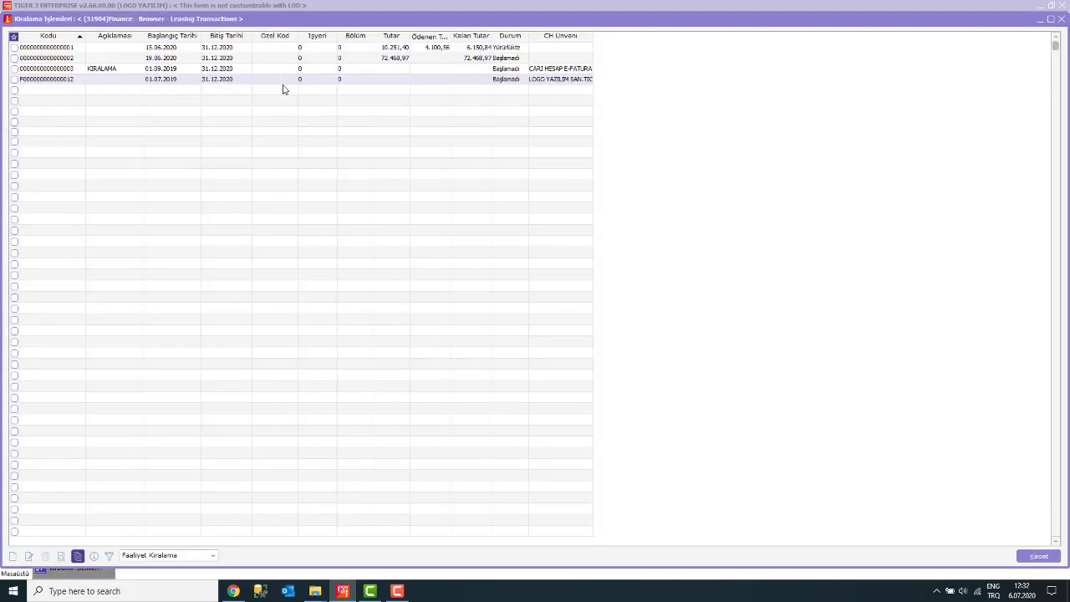
# Step: Open the general accounting posting (Muhasebeleştirme) filters for operating lease transactions (Faaliyet Kiralama İşlemleri) under Finans İşlemleri
pyautogui.click(6, 576)
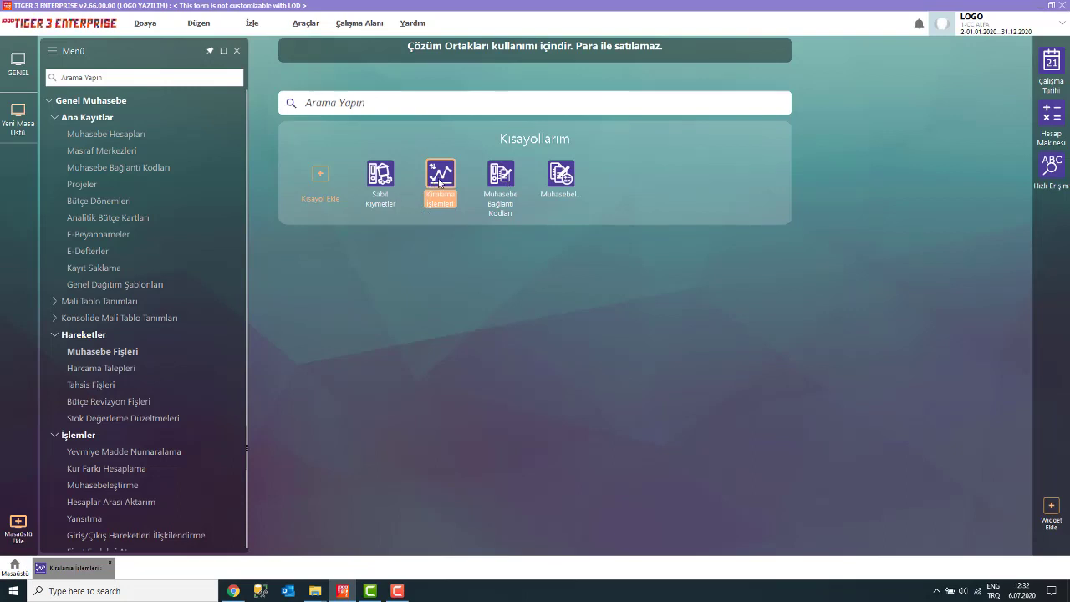
pyautogui.click(552, 183)
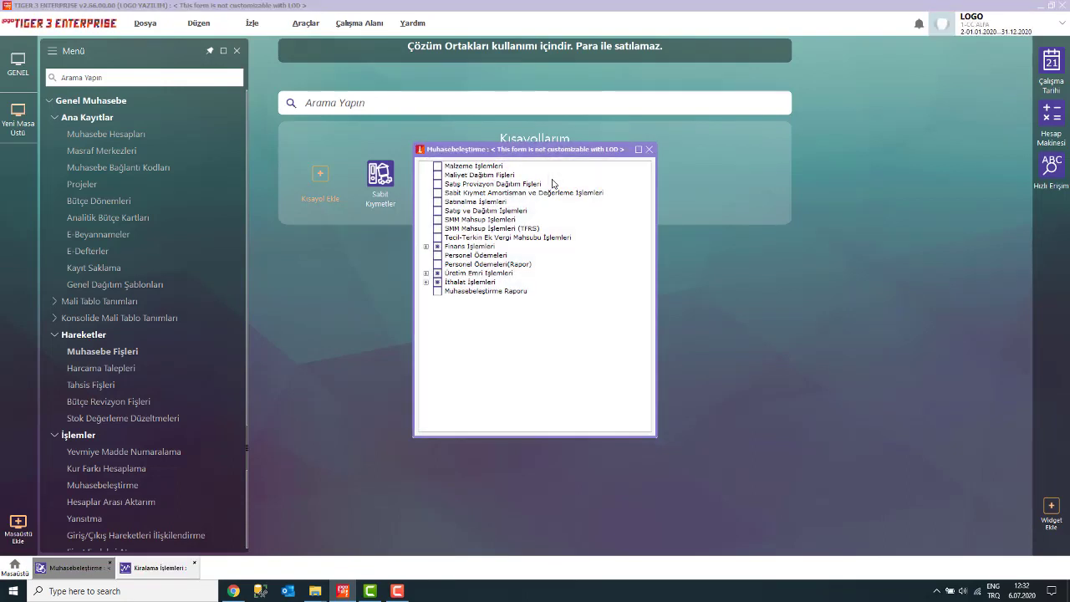
pyautogui.click(427, 247)
pyautogui.click(467, 310)
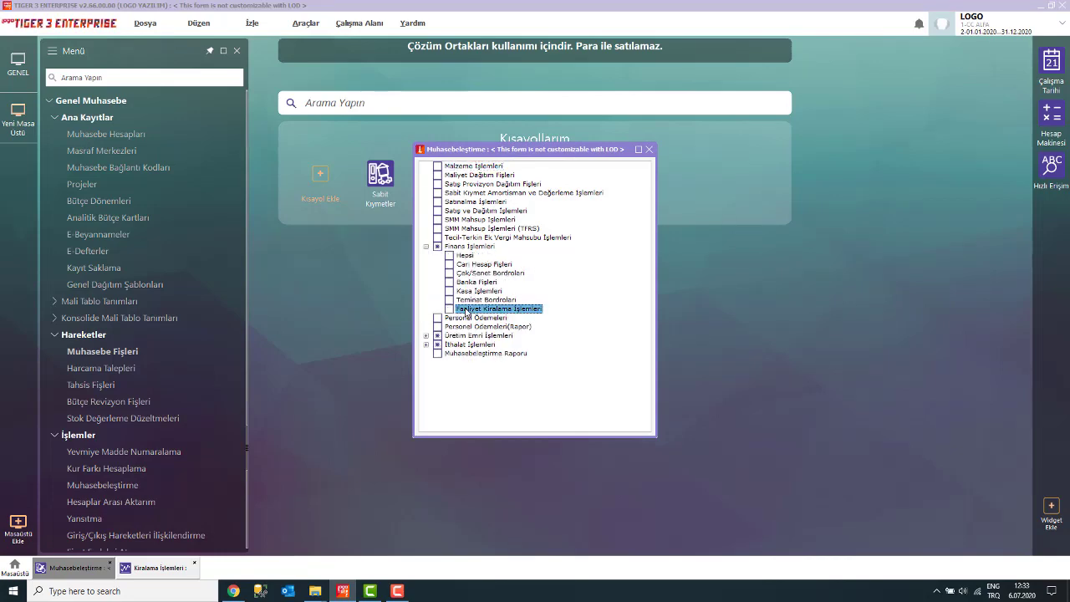
pyautogui.doubleClick(466, 310)
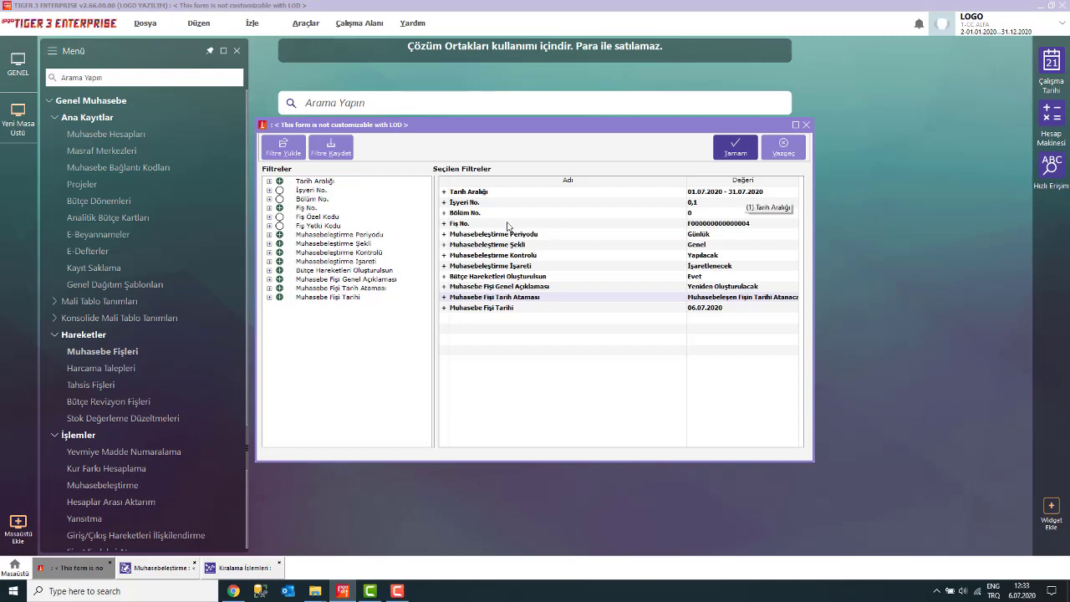
pyautogui.doubleClick(481, 226)
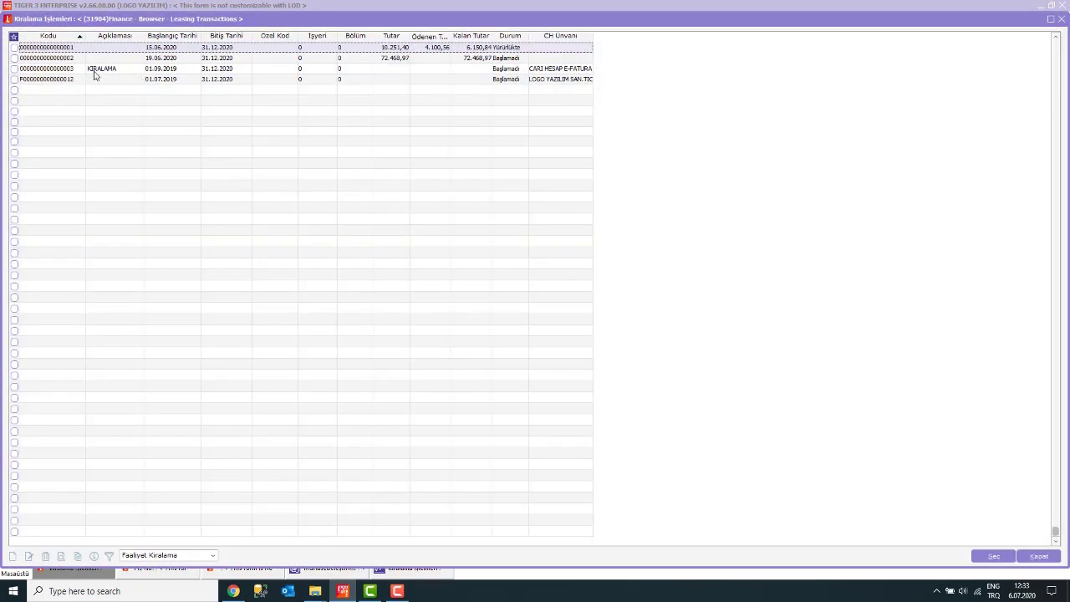
pyautogui.click(71, 80)
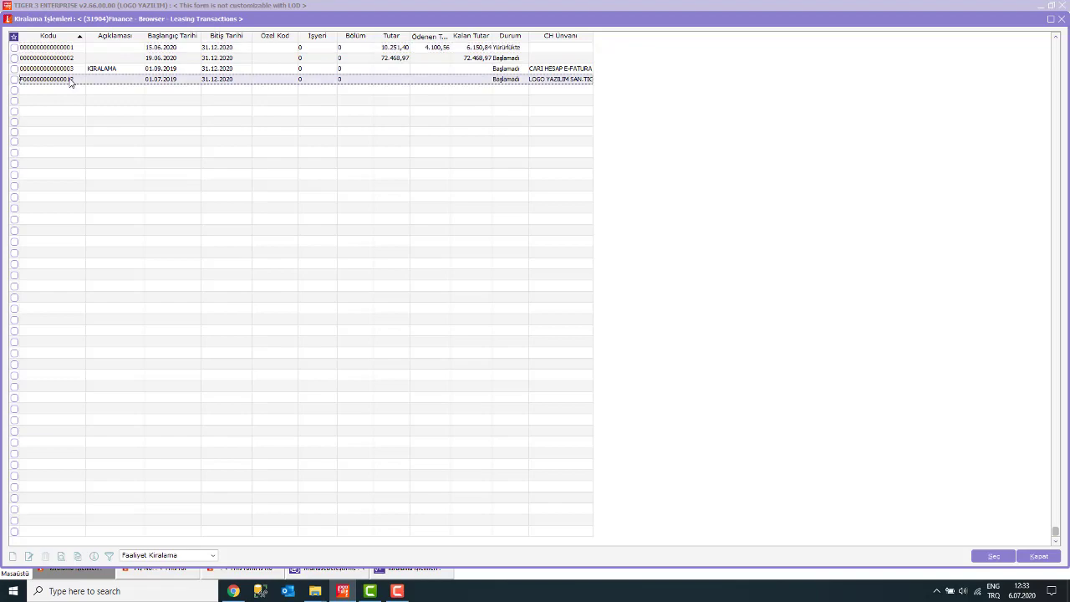
pyautogui.doubleClick(71, 79)
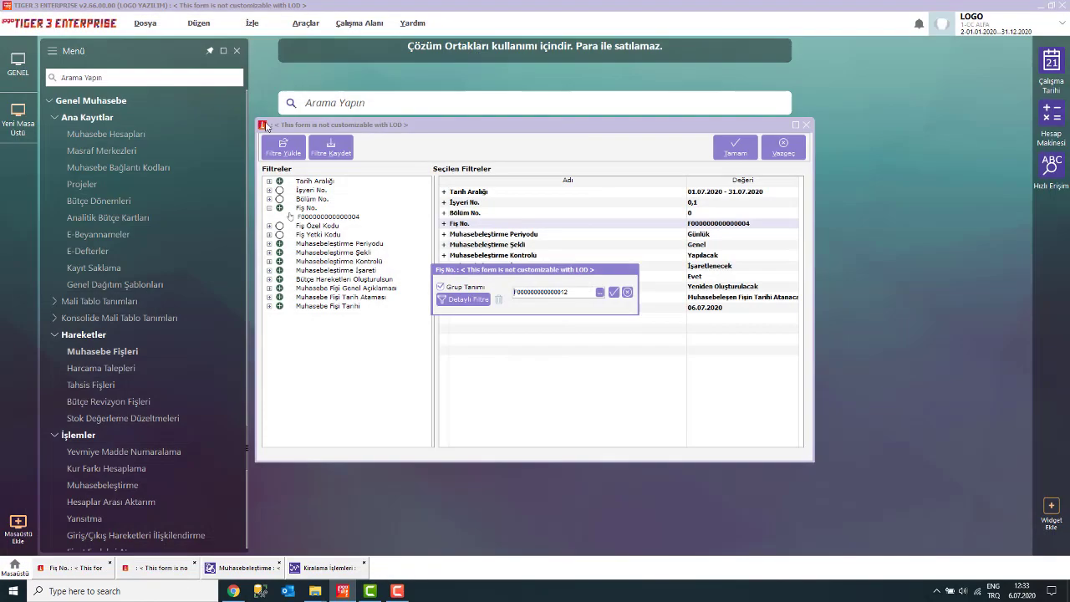
pyautogui.click(619, 291)
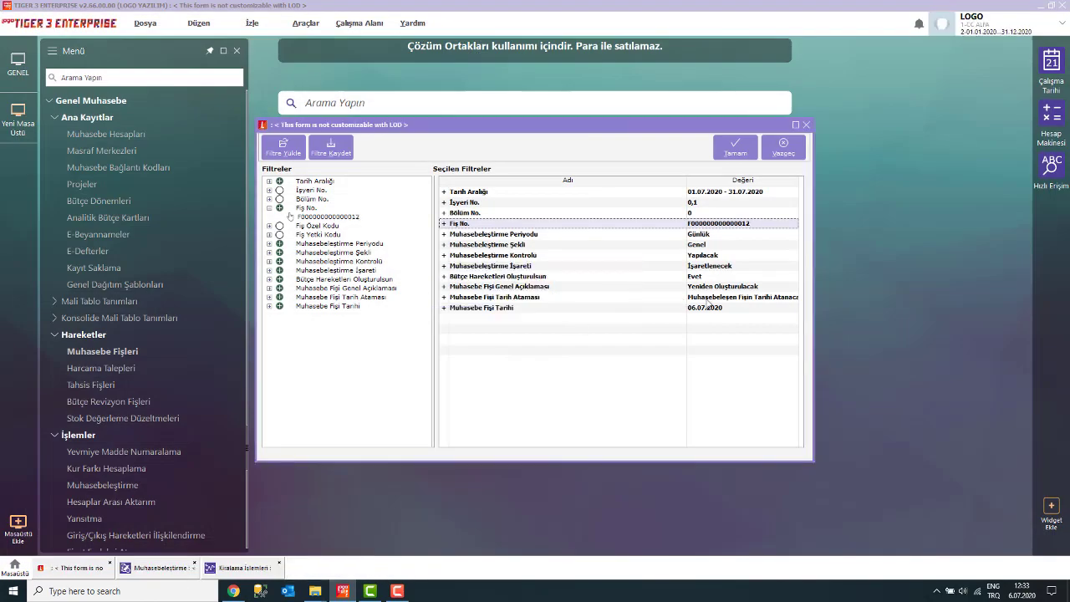
# Step: Run the operating lease posting, save the TFRS adjustment voucher (TFRS Düzeltme Fişi), and close the posting summary and report
pyautogui.click(735, 147)
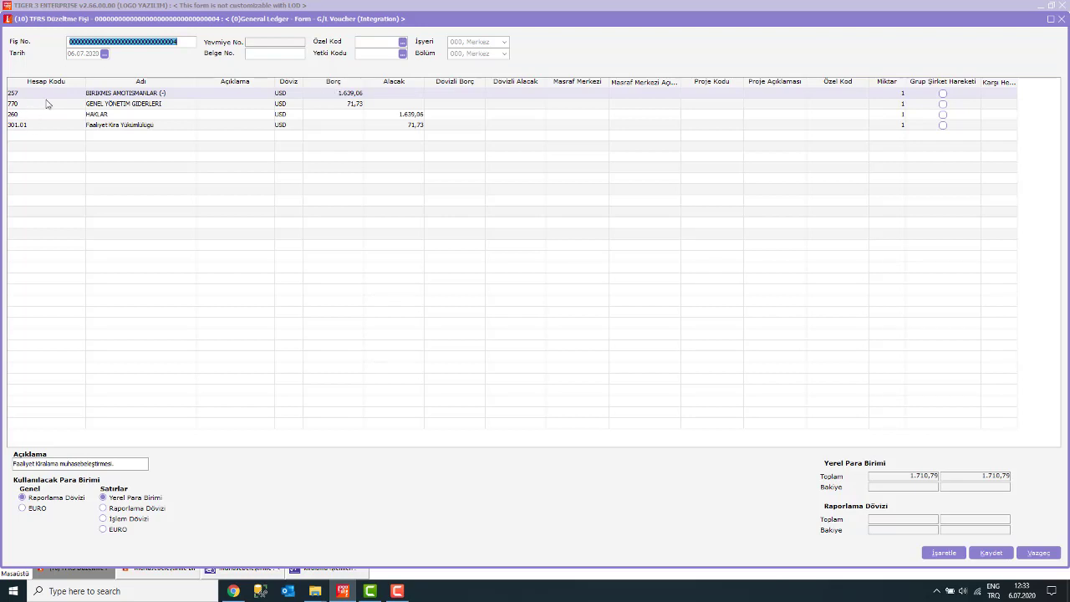
pyautogui.click(994, 555)
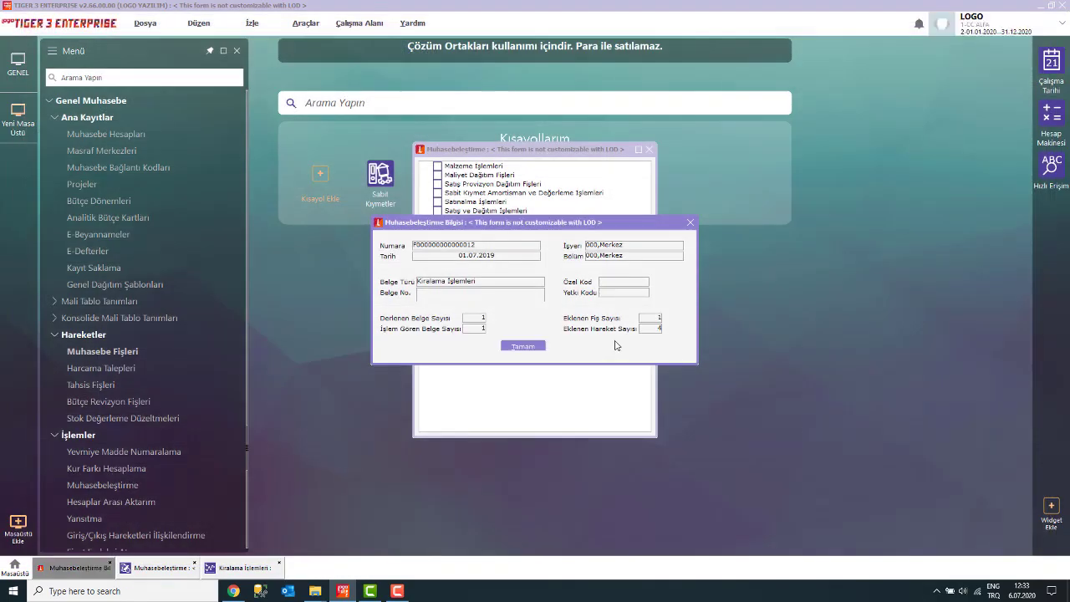
pyautogui.click(529, 349)
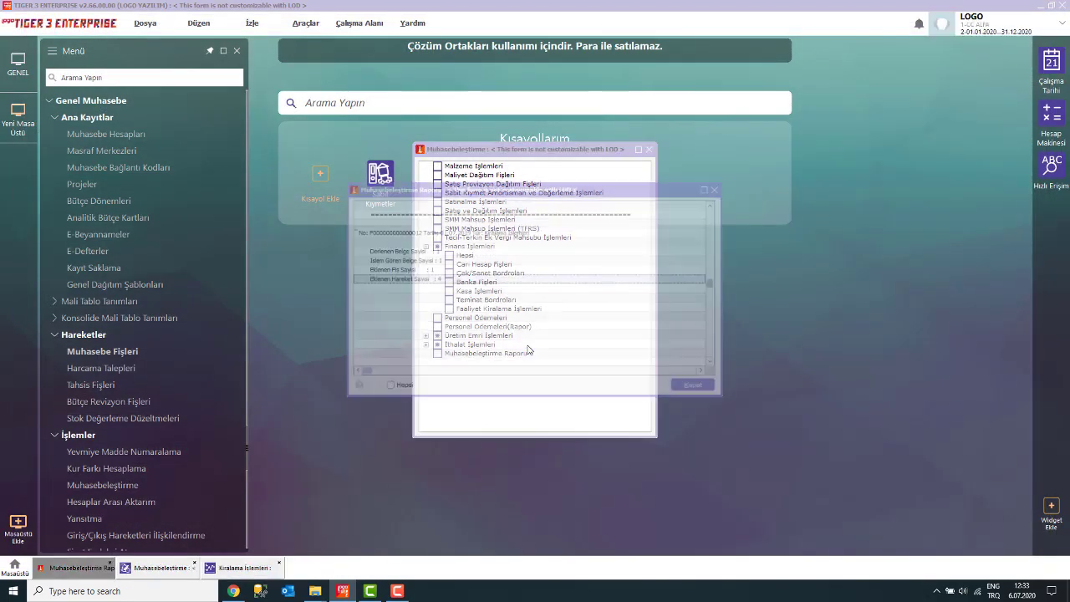
pyautogui.click(702, 388)
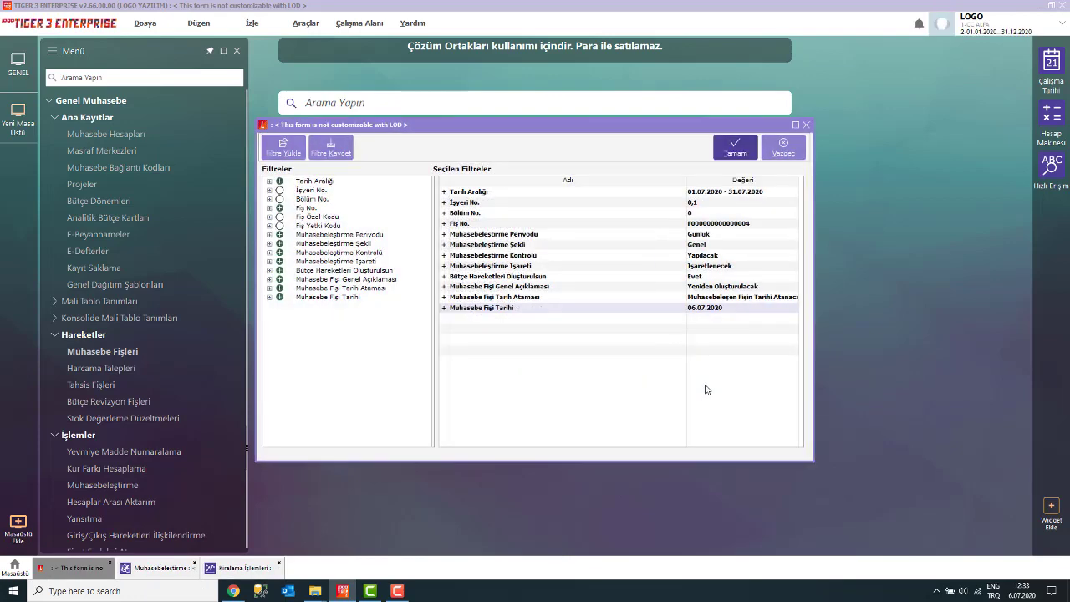